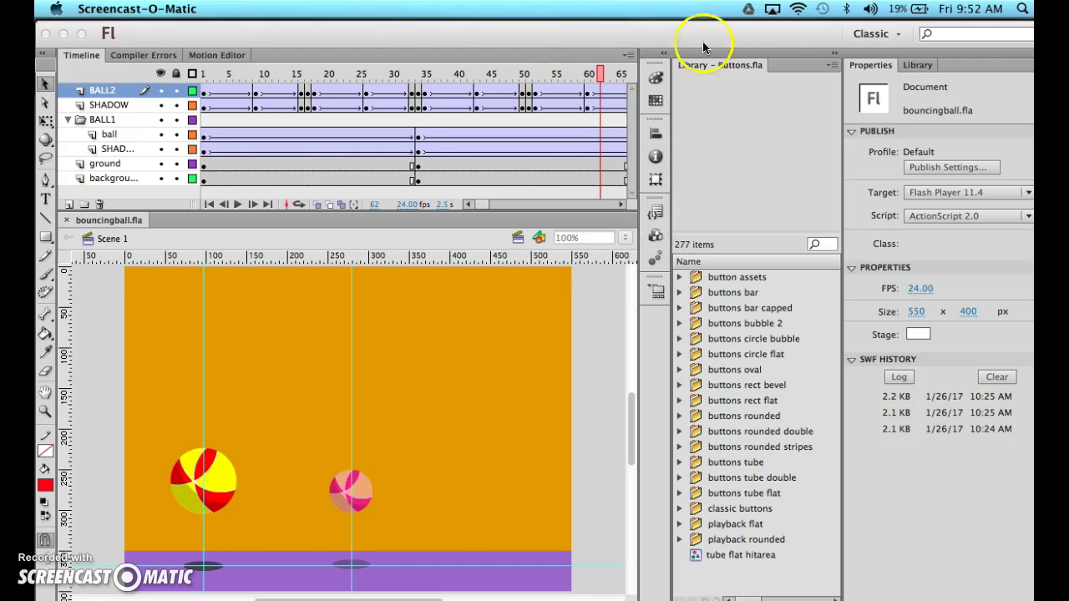
Reset the Classic workspace to its default layout, removing the Buttons.fla library panel
click(893, 33)
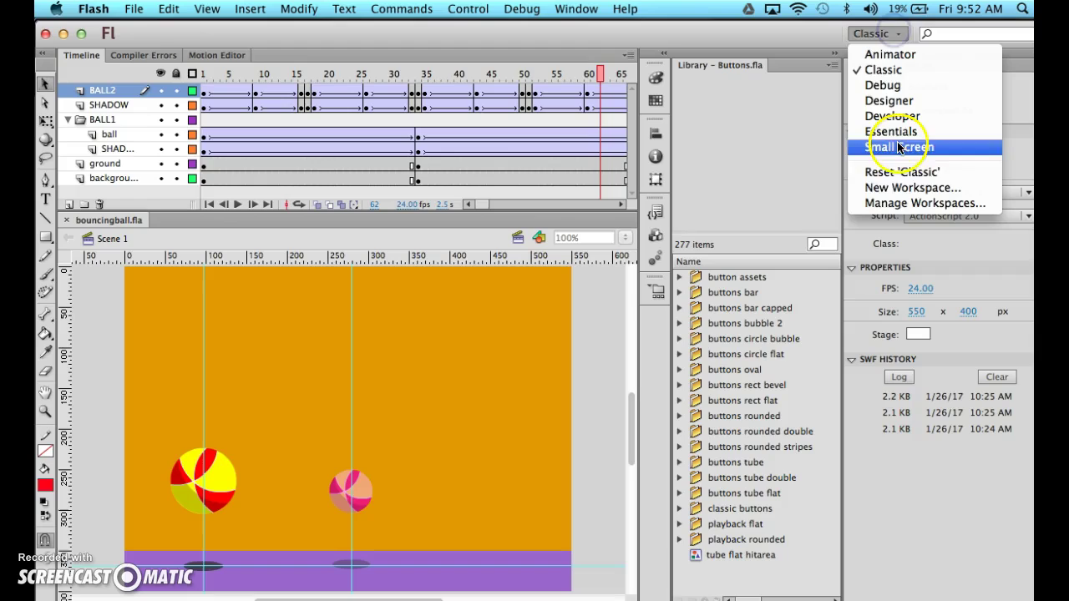
click(897, 173)
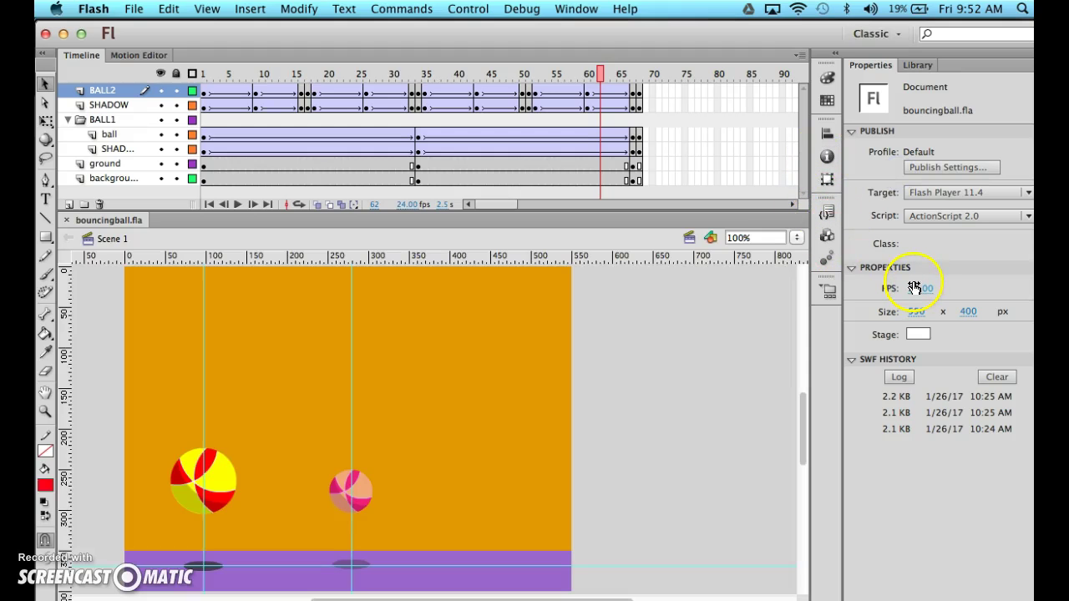
Show the Library and preview each symbol in turn: ball1, shade, shadow and SPINNINGBALL
click(914, 67)
click(874, 219)
click(869, 233)
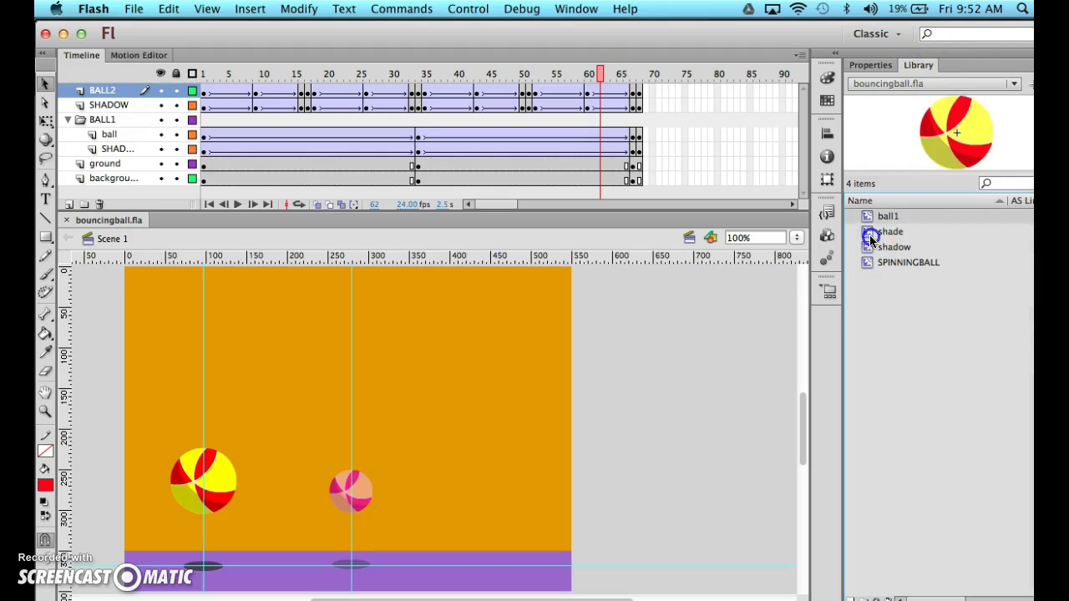
click(869, 247)
click(871, 265)
click(868, 253)
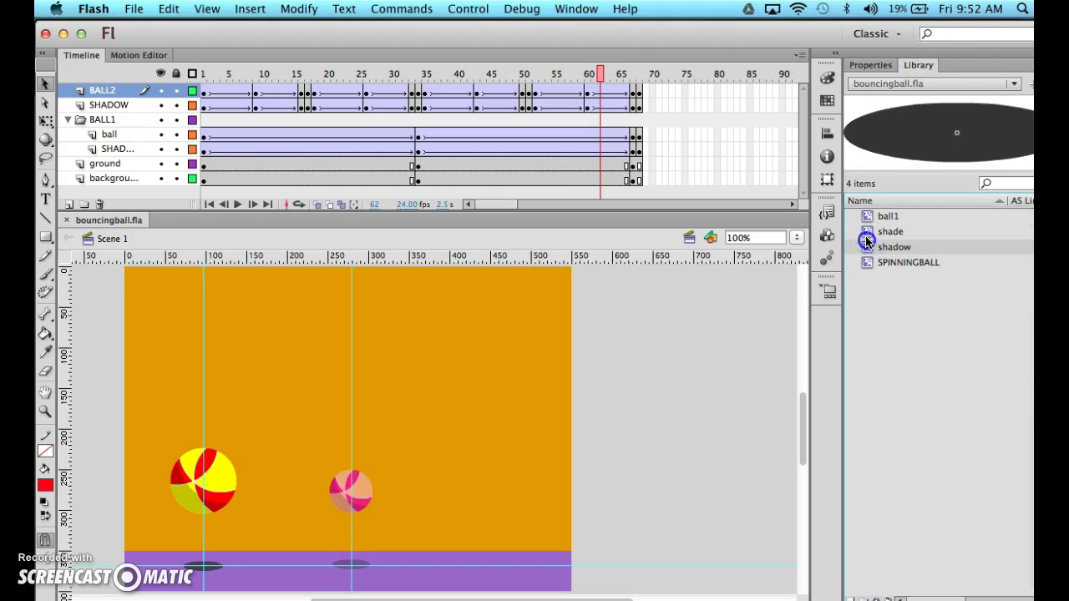
click(869, 218)
click(868, 233)
click(869, 247)
click(868, 262)
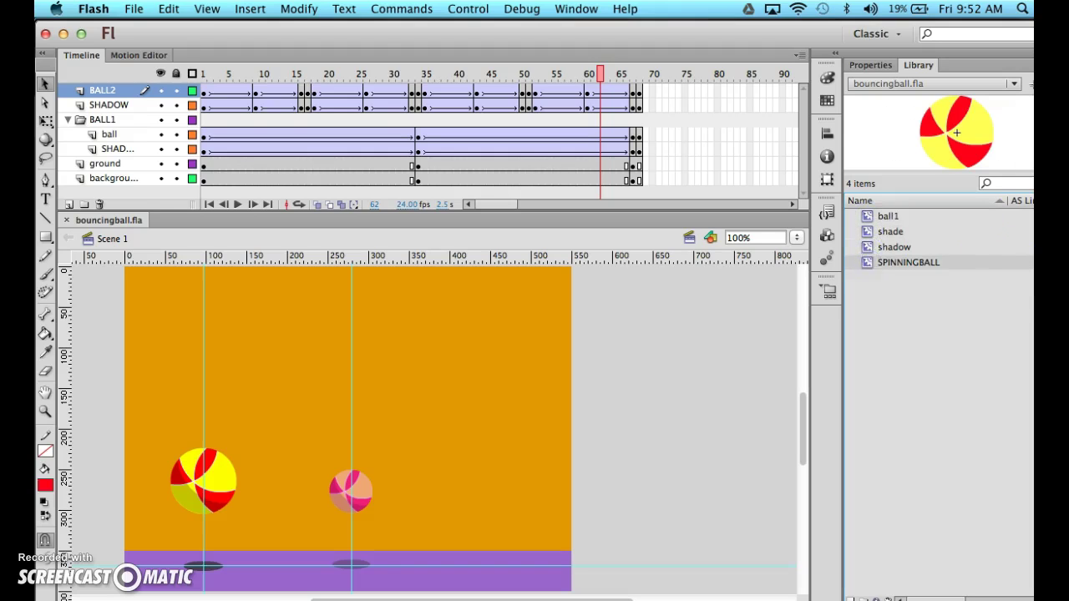
Inspect the BALL1 folder's layers and toggle visibility of the pink ball and second shadow
click(69, 120)
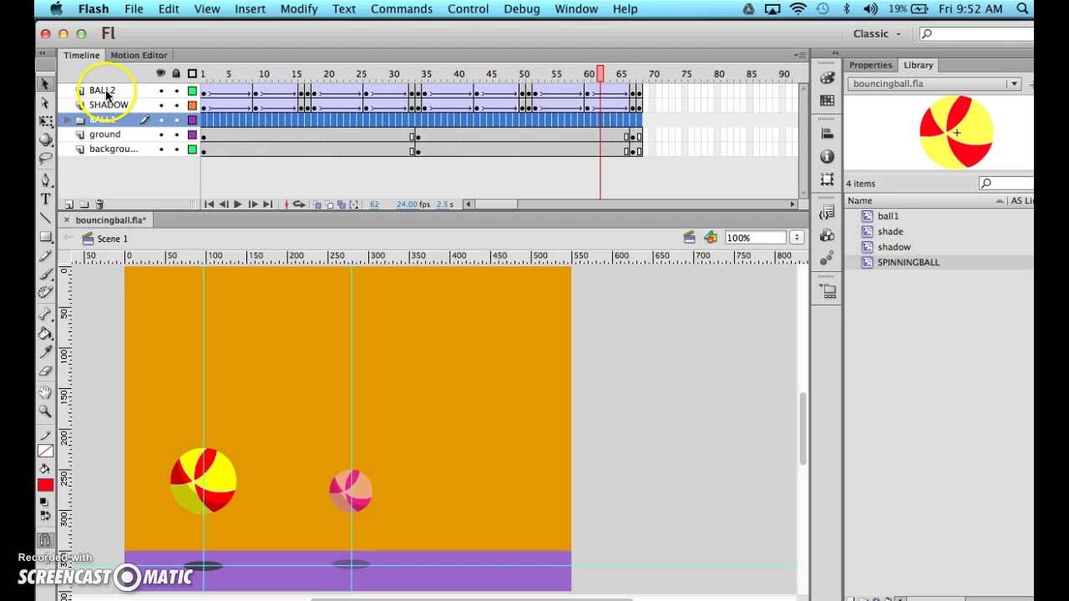
click(67, 121)
click(67, 121)
click(67, 121)
click(67, 121)
click(67, 122)
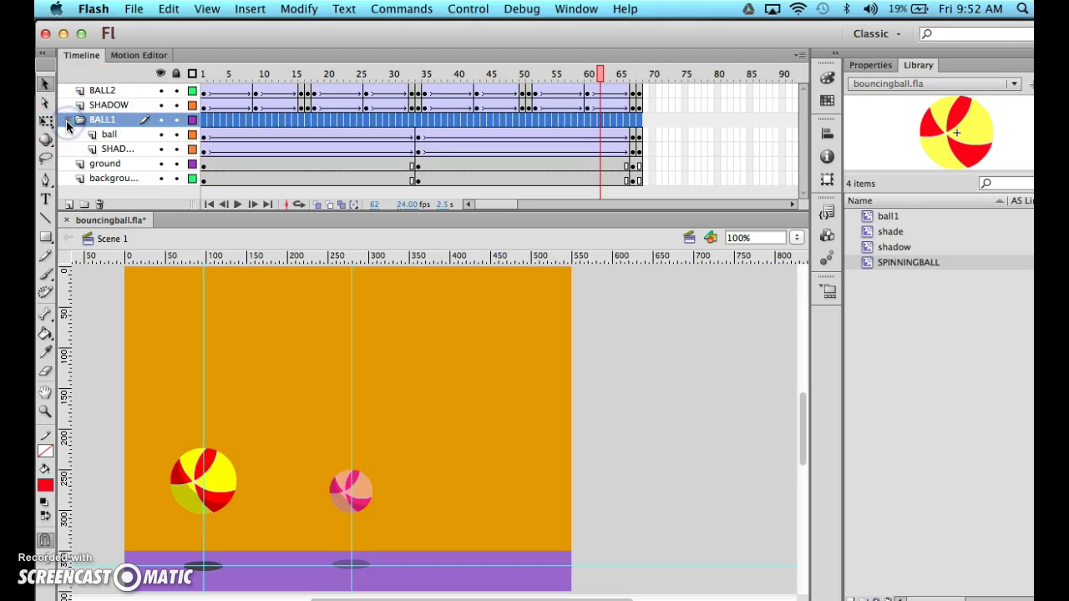
click(112, 137)
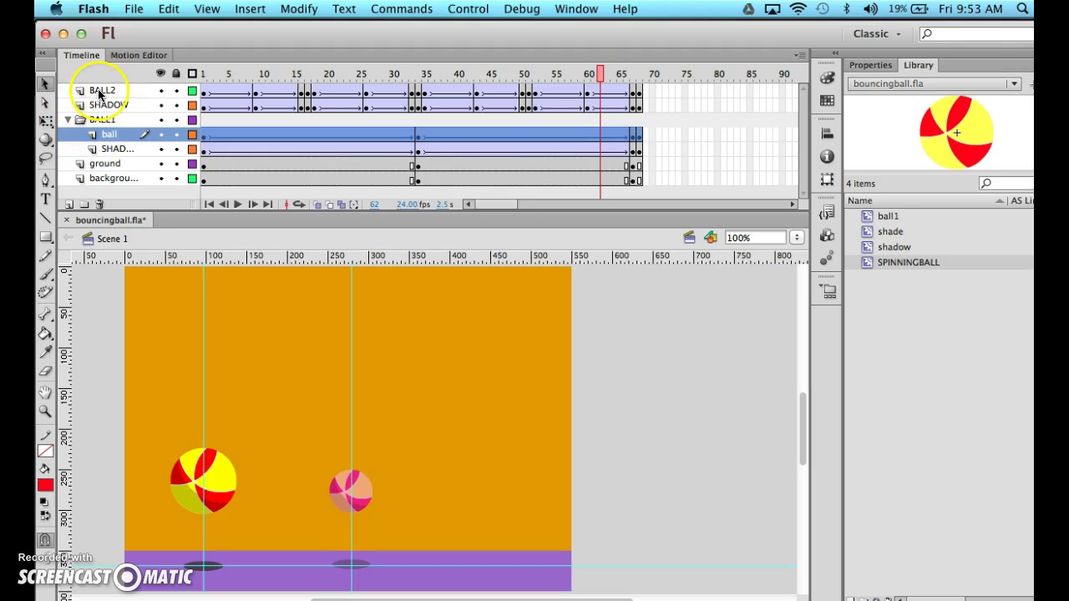
click(161, 91)
click(161, 91)
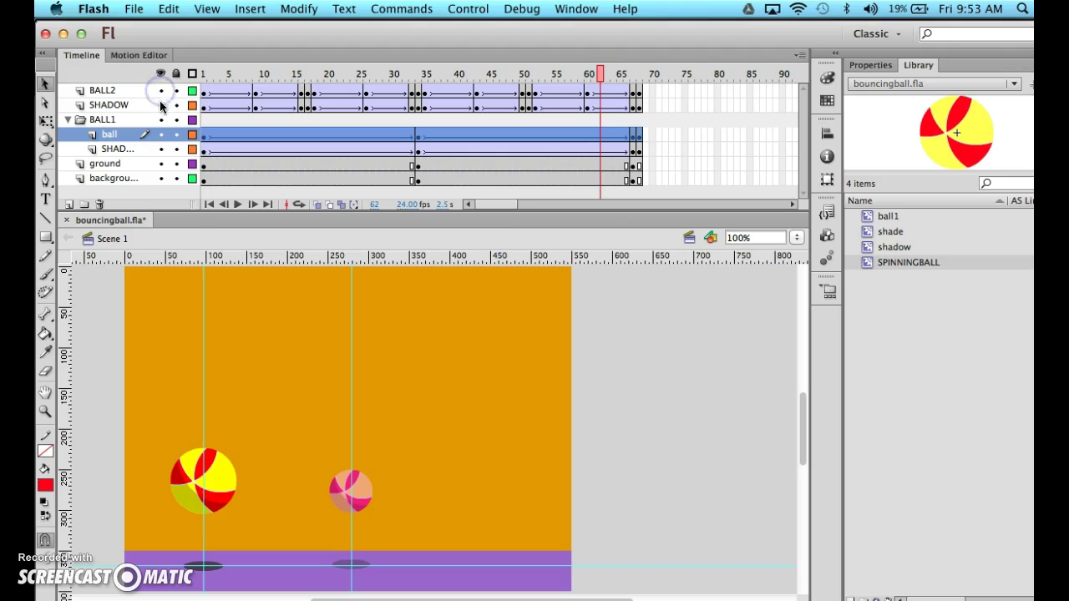
click(161, 105)
click(162, 105)
Create a new layer folder and move the BALL2 and SHADOW layers into it
click(119, 92)
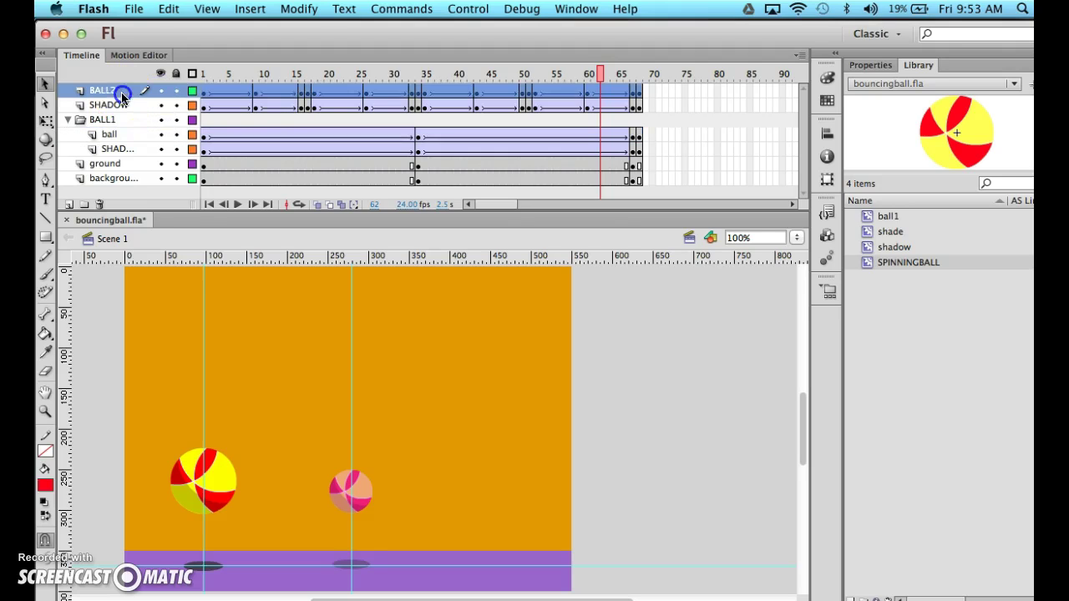
click(117, 105)
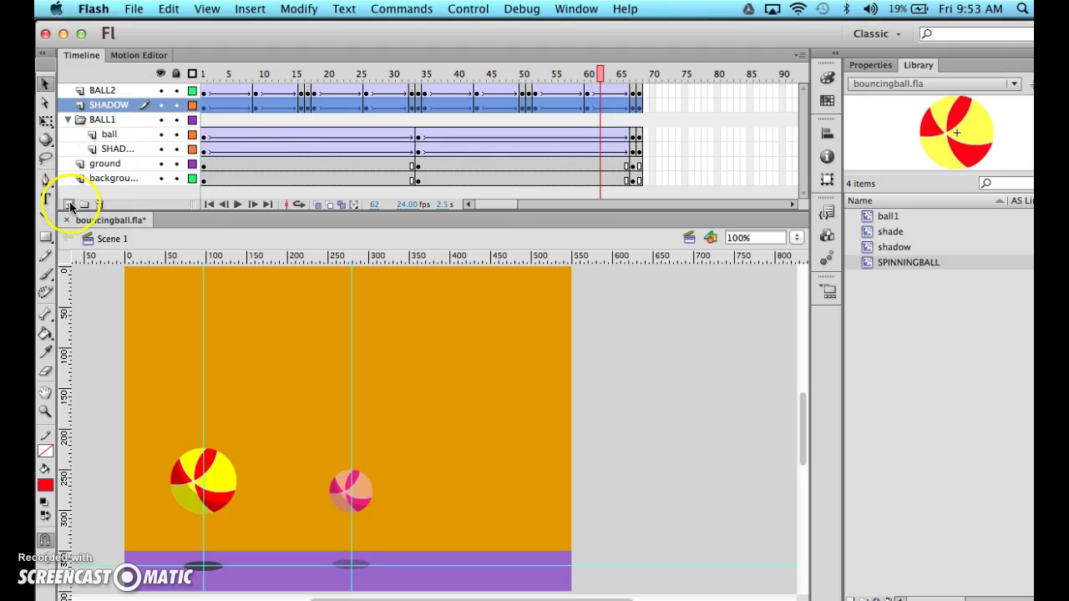
click(71, 204)
click(109, 110)
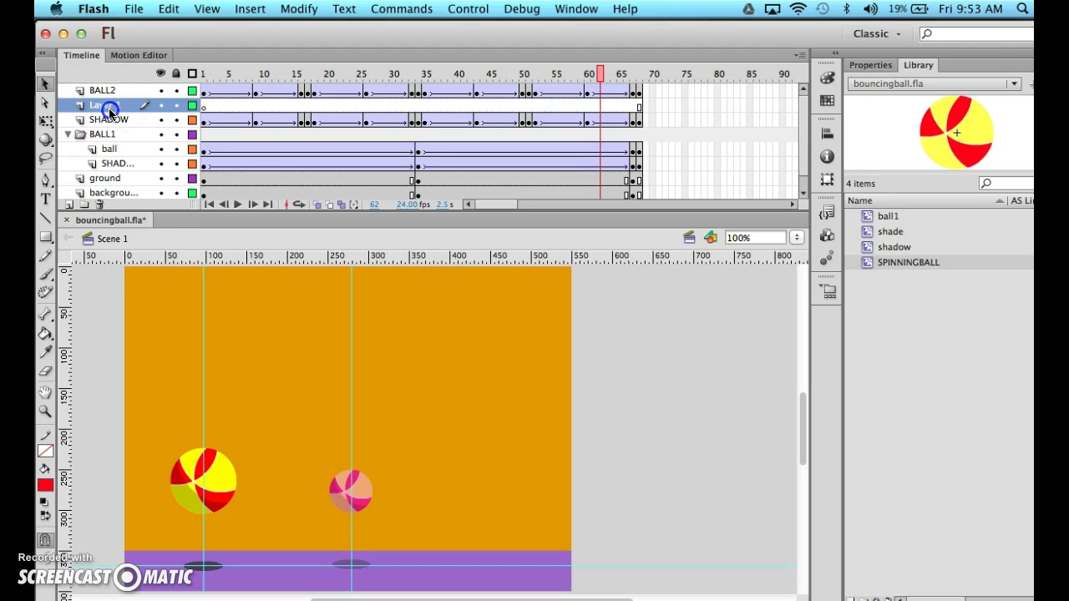
click(100, 205)
click(84, 205)
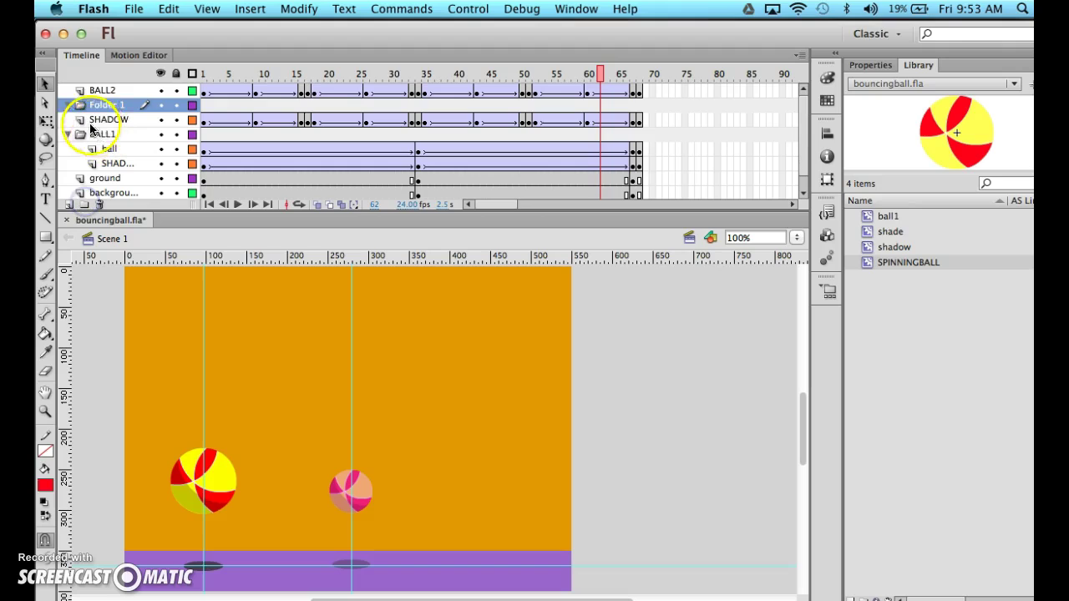
mouse_move(92, 127)
mouse_down()
mouse_move(99, 101)
mouse_move(107, 114)
mouse_up()
Rename Folder 1 to BALL2 and re-expand the BALL1 folder
click(69, 91)
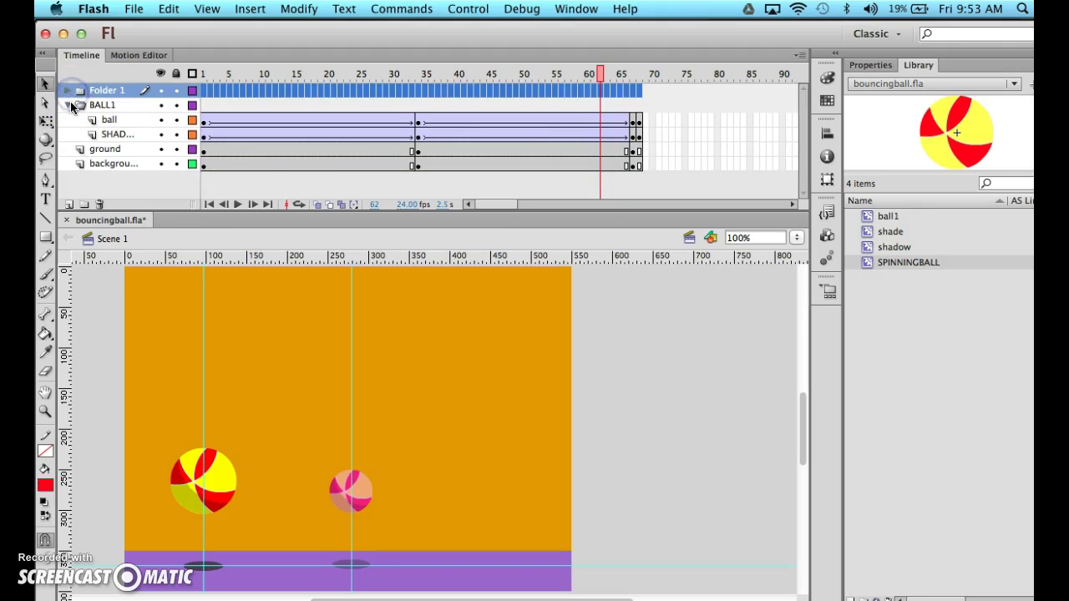
click(70, 104)
double_click(111, 90)
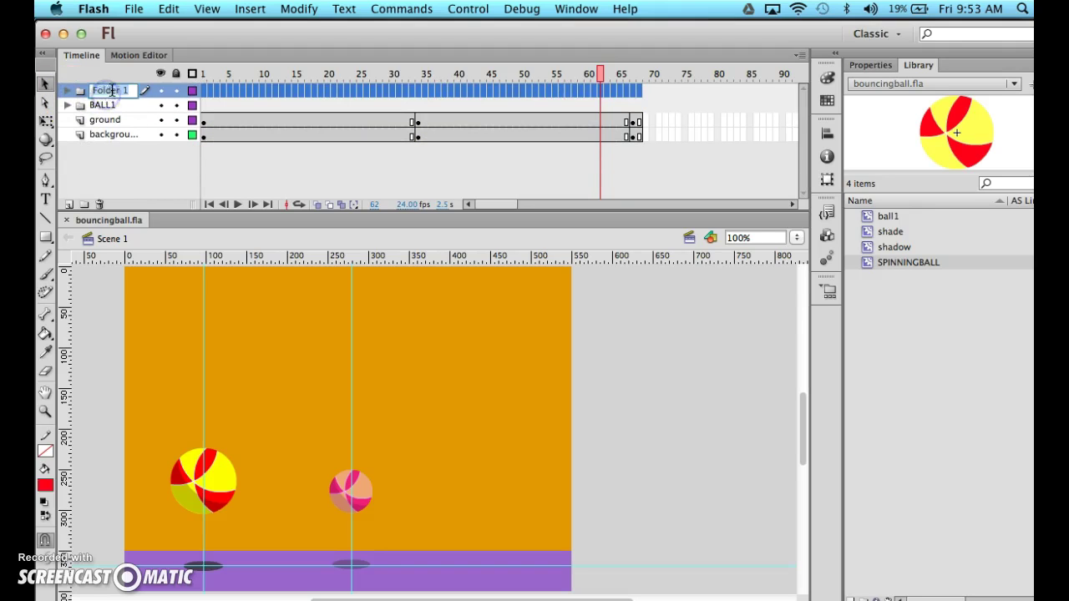
click(113, 81)
text(BALL)
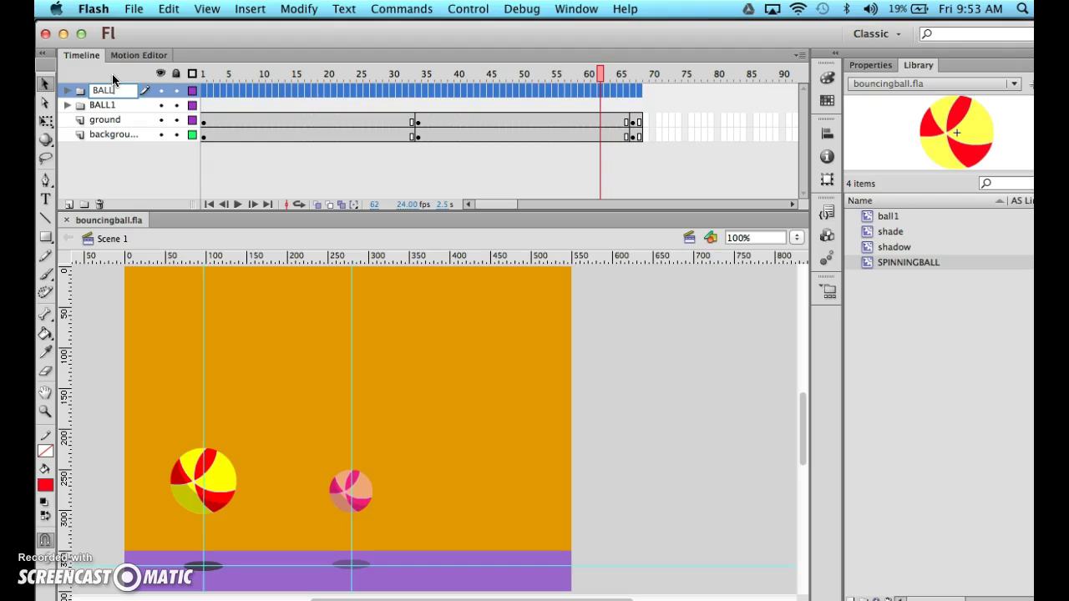
text(2)
key(Return)
click(98, 109)
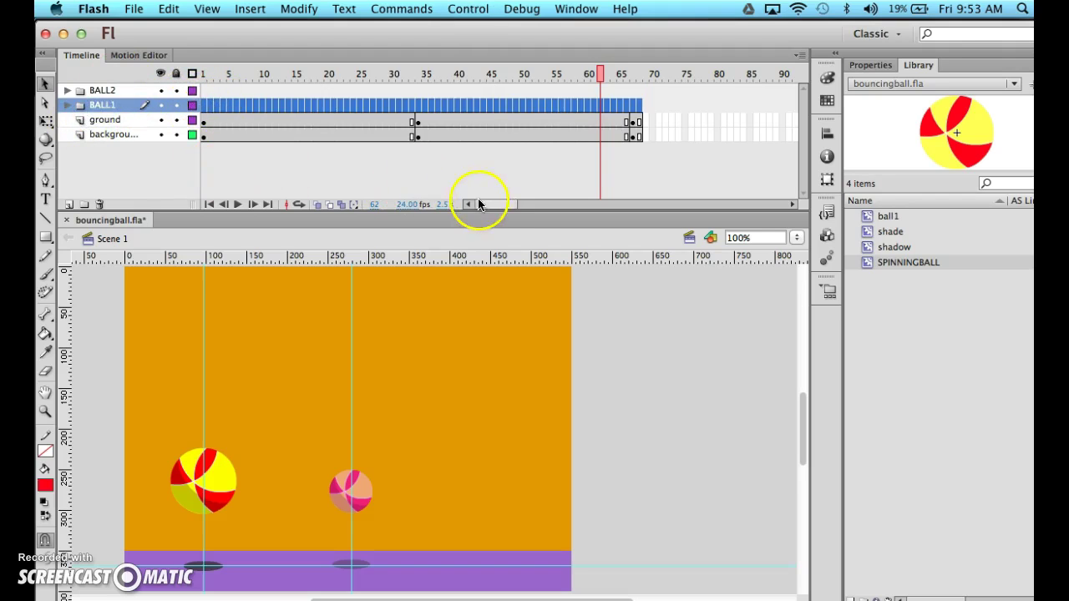
click(66, 105)
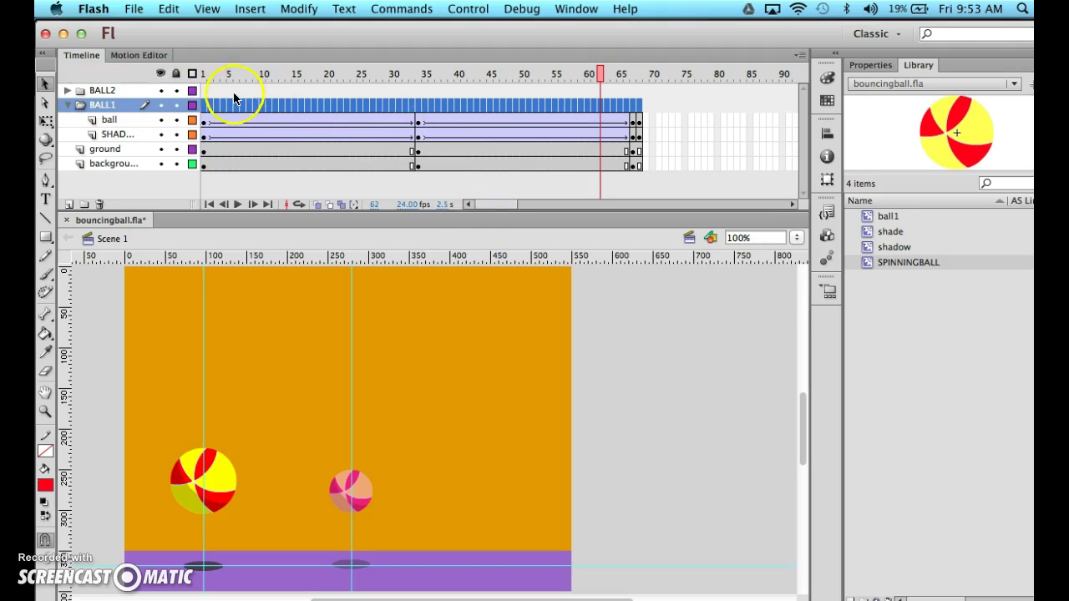
Expand the BALL2 folder and scrub the playhead between frames 15 and 30 to preview the bounces
click(73, 92)
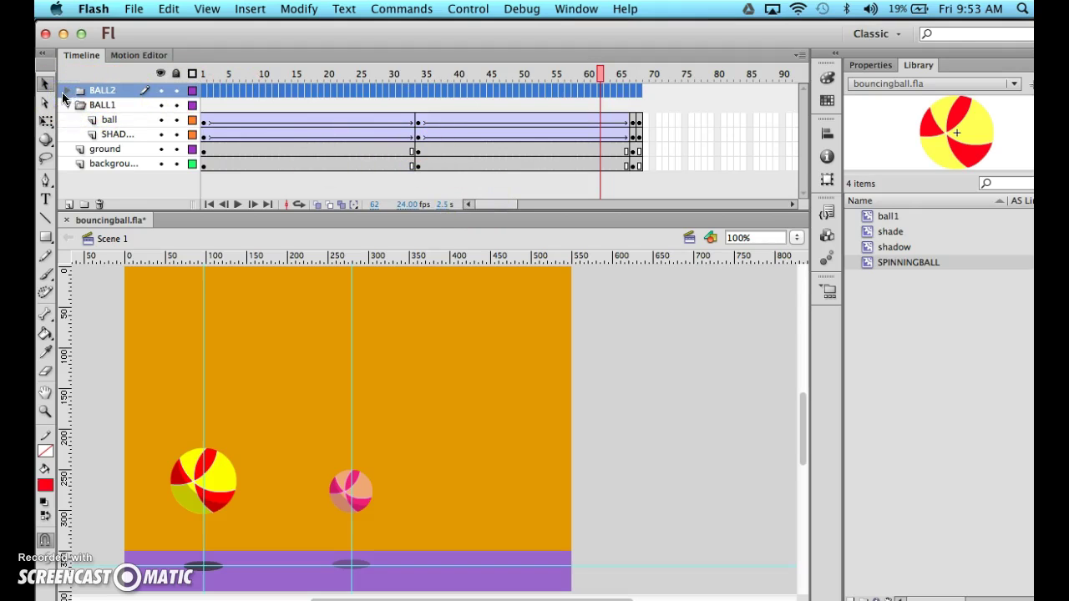
click(67, 91)
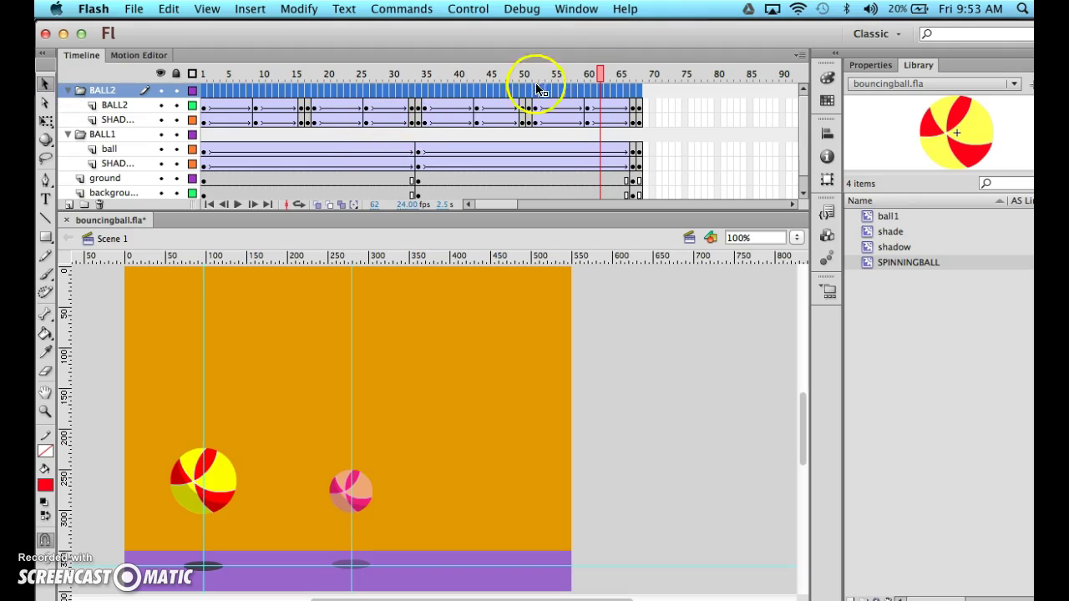
drag(584, 71, 641, 83)
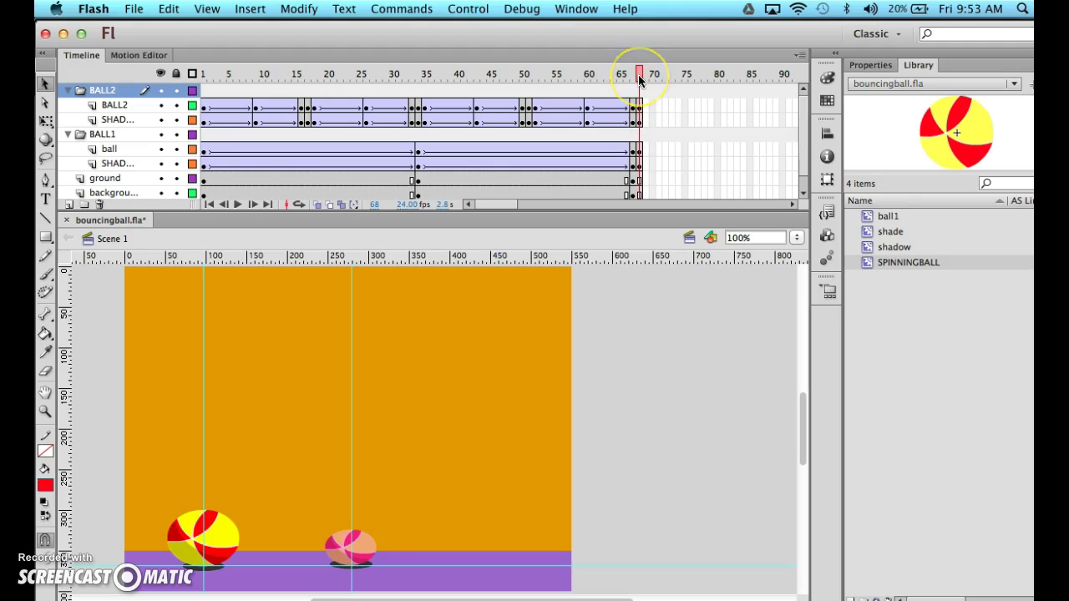
mouse_move(640, 79)
mouse_down()
mouse_move(196, 74)
mouse_move(301, 64)
mouse_move(382, 81)
mouse_move(640, 78)
mouse_up()
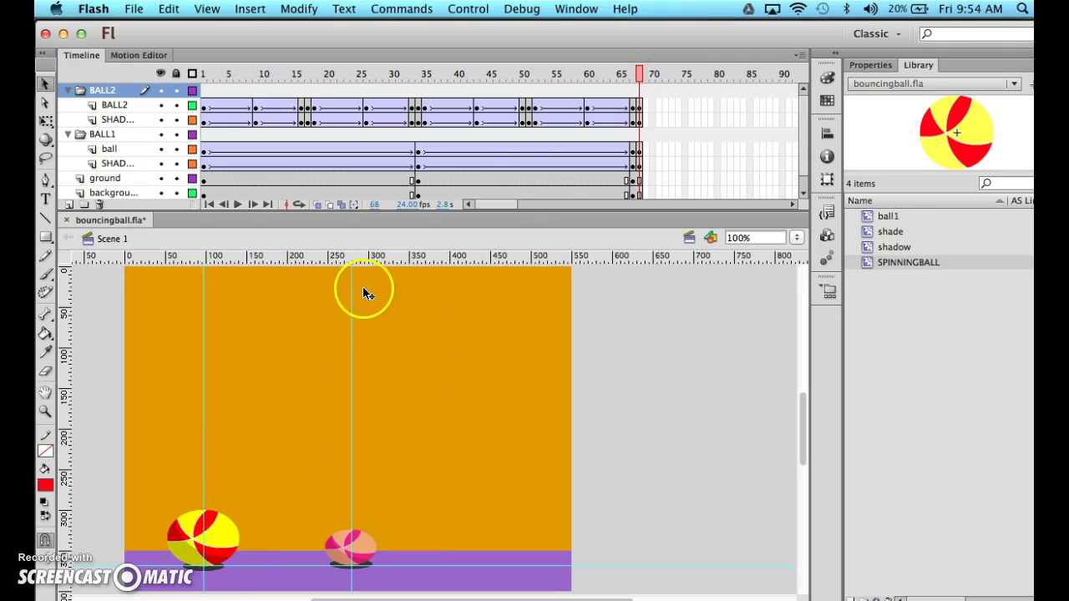
drag(639, 69, 415, 69)
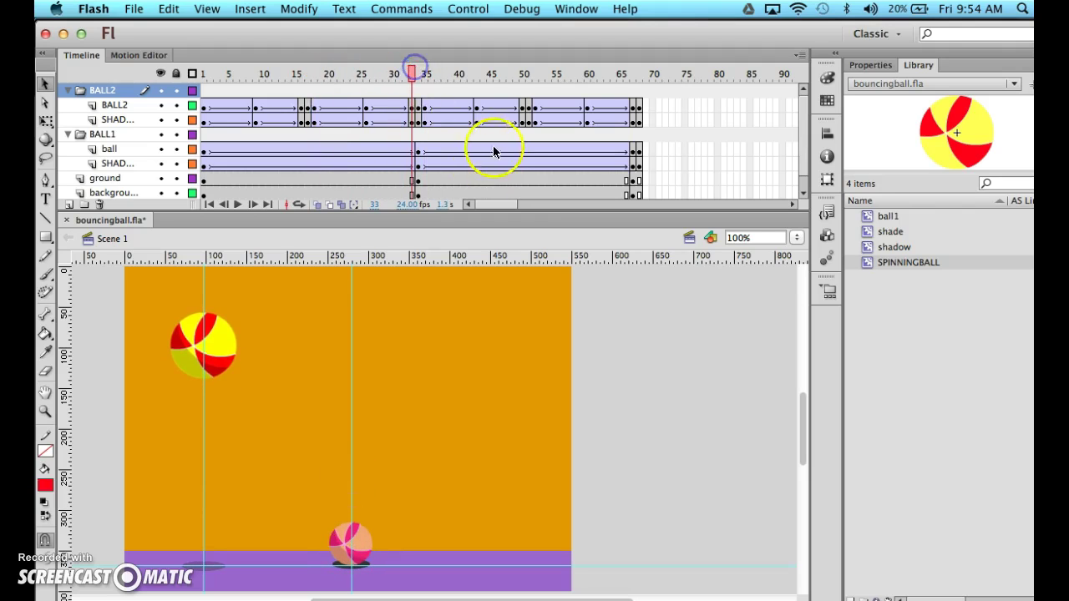
Add two empty layers above the BALL2 folder, naming them SHADOW and BALL3
click(69, 204)
click(69, 204)
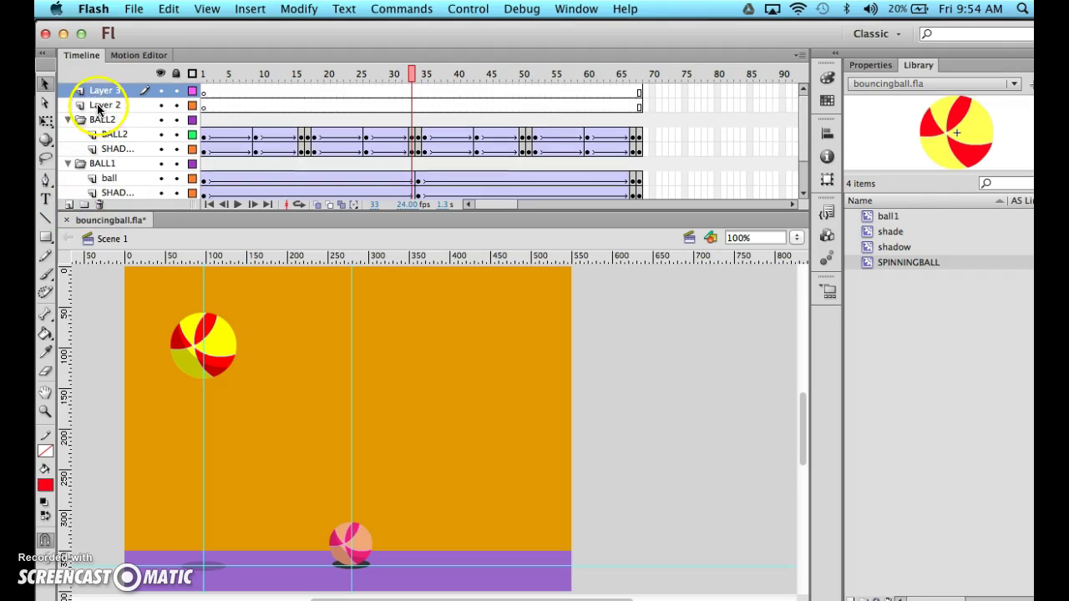
double_click(100, 104)
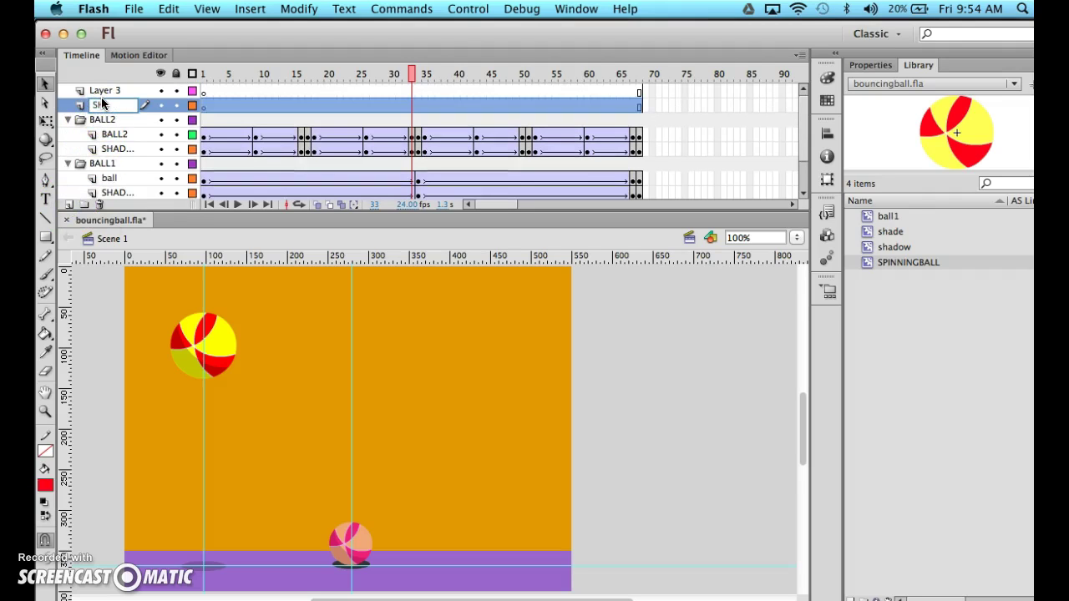
key(Return)
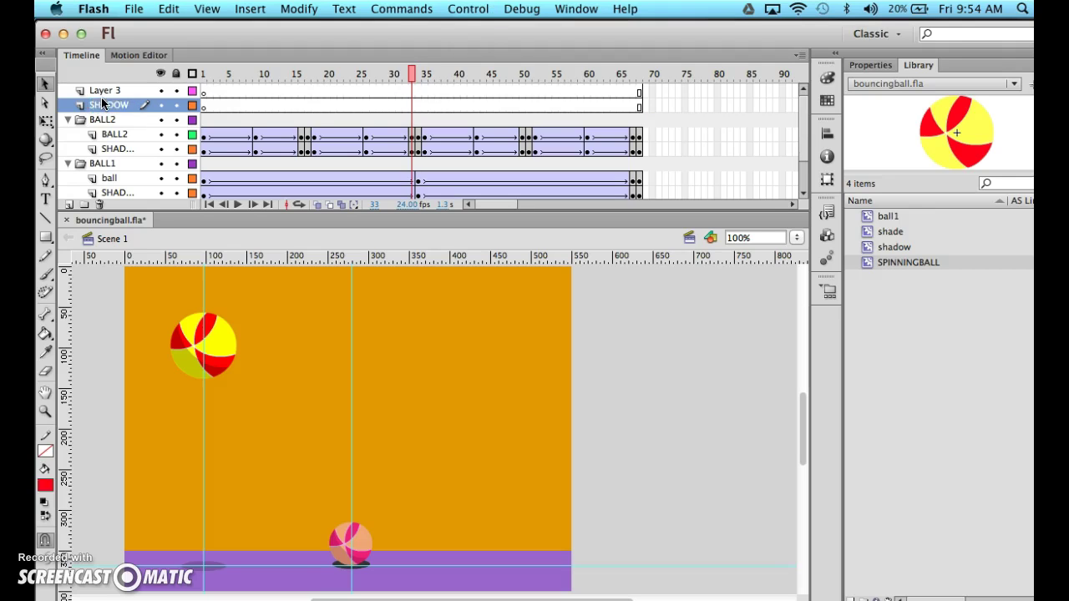
click(107, 97)
double_click(107, 97)
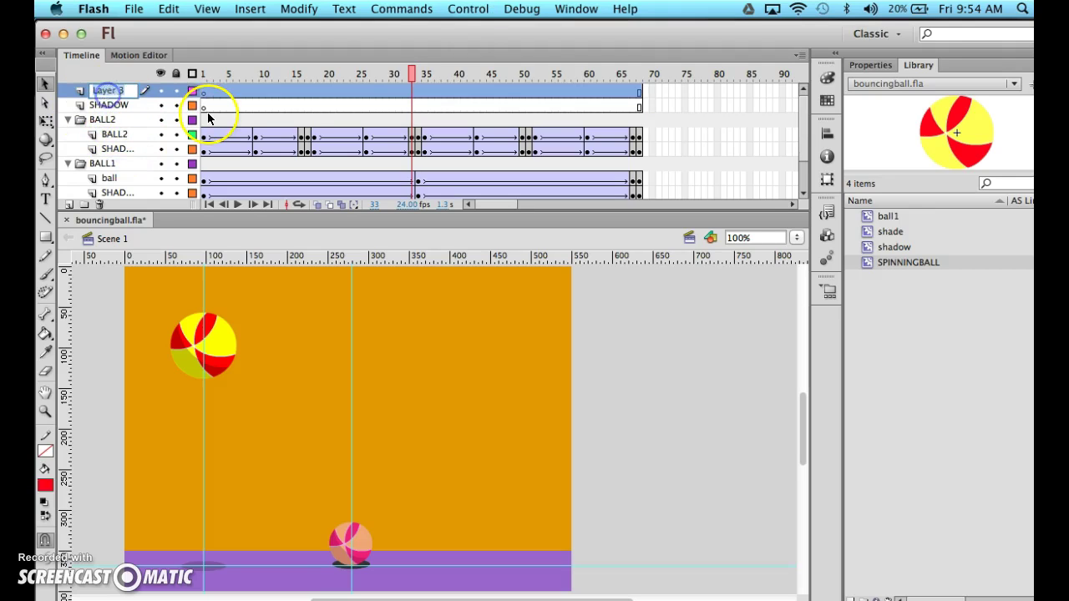
text(BALL3)
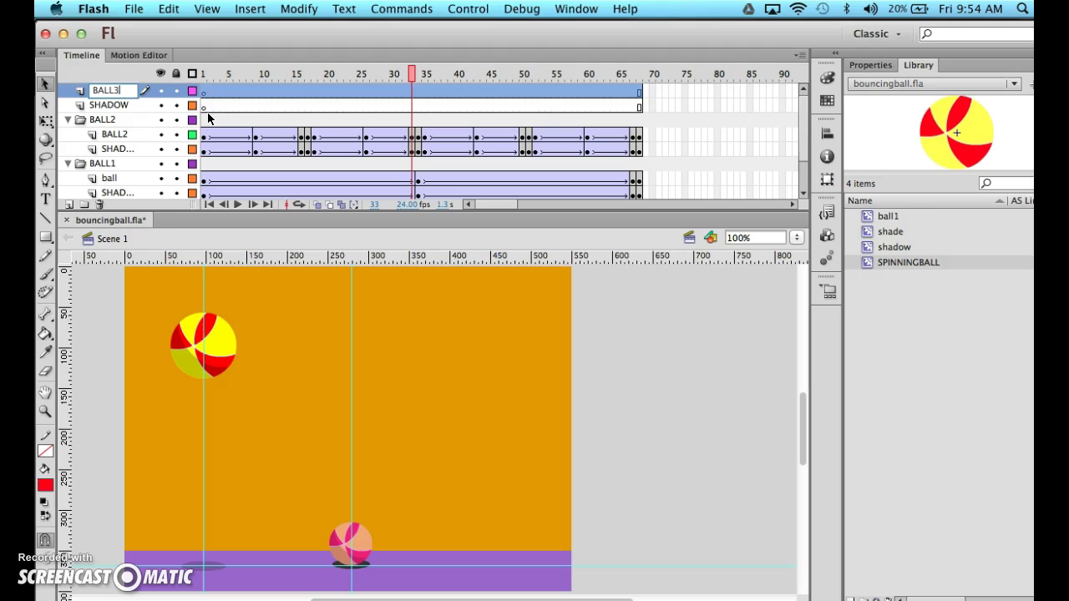
key(Return)
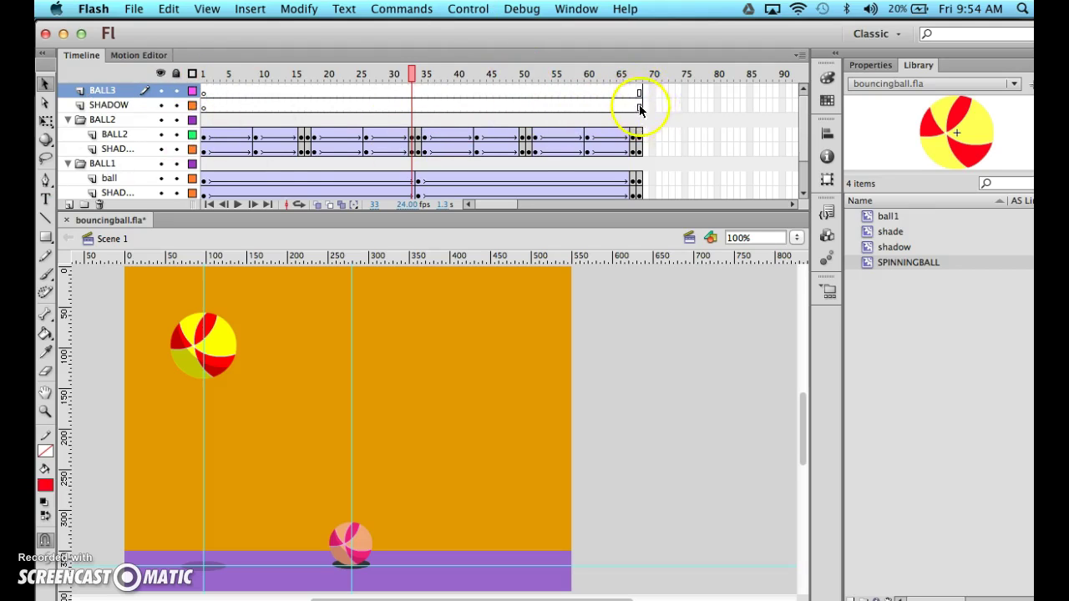
drag(412, 73, 171, 46)
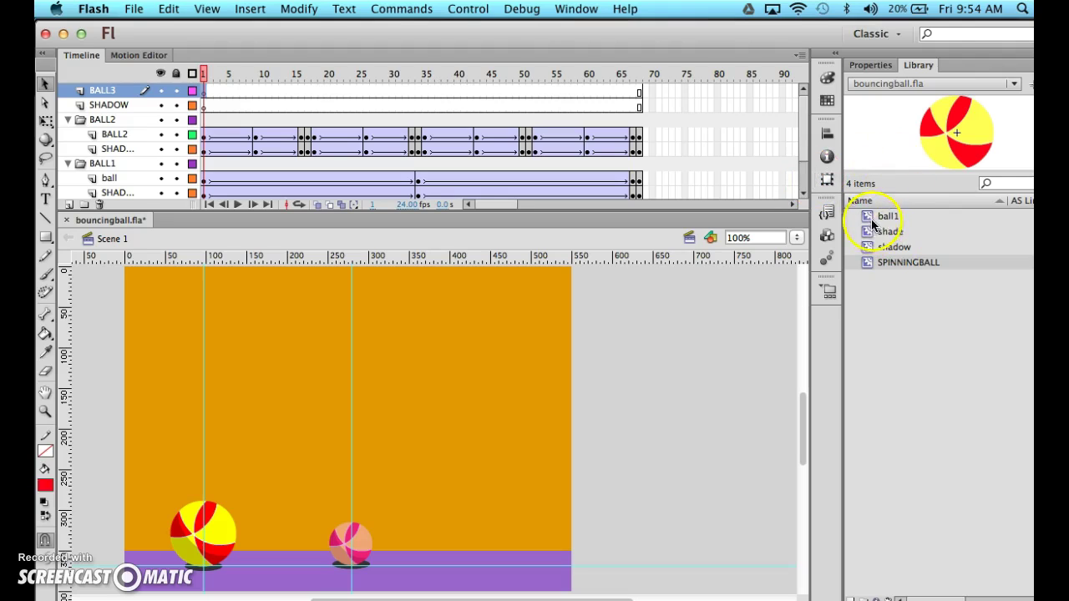
Place a ball1 instance on the BALL3 layer, resting on the ground right of the pink ball
drag(867, 219, 697, 305)
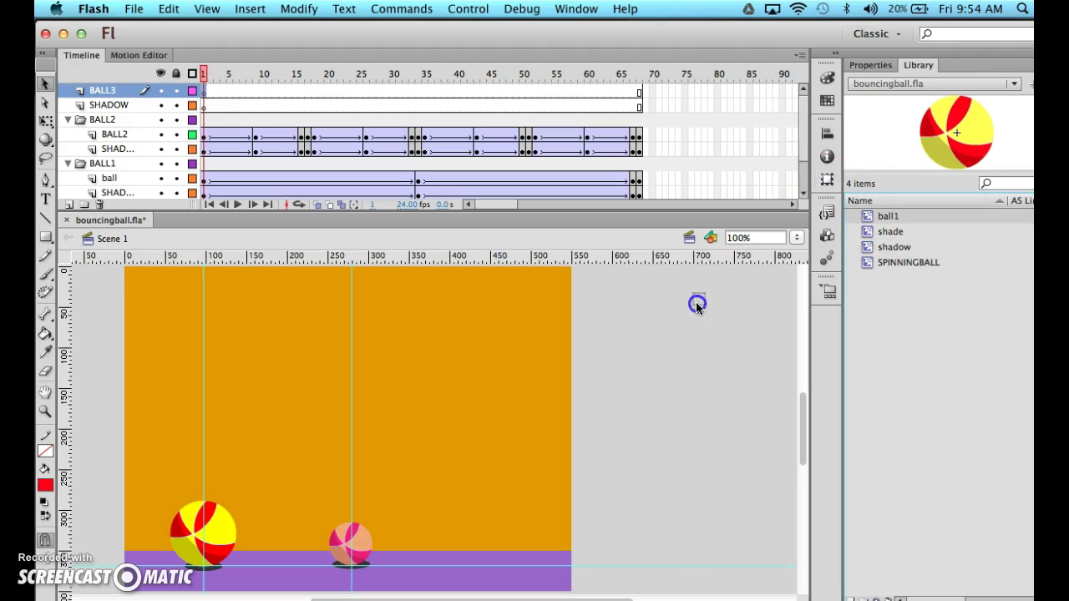
drag(491, 557, 491, 557)
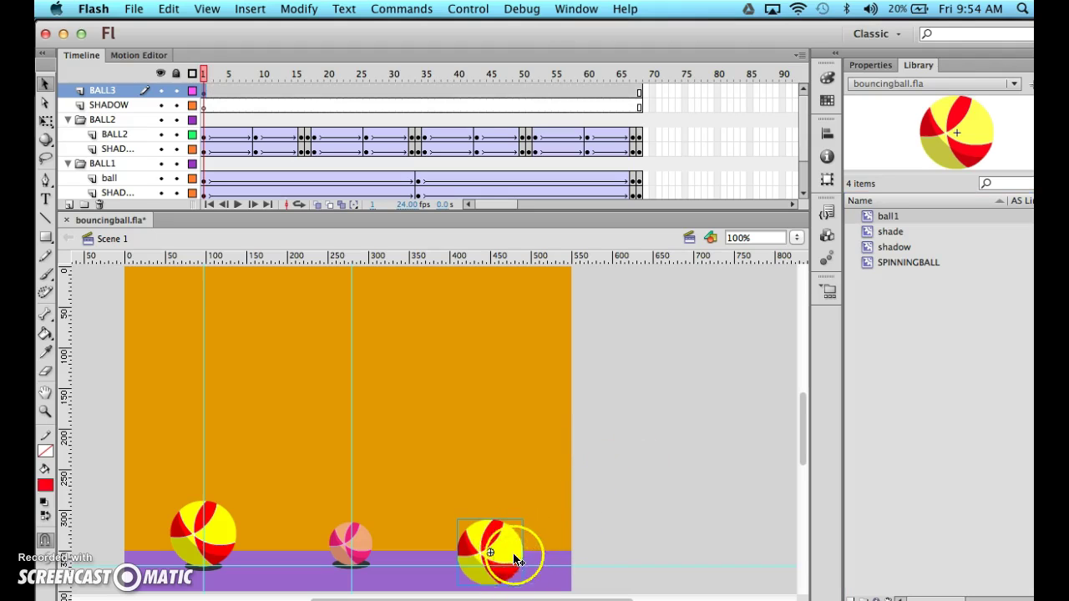
scroll(501, 560, down, 4)
drag(503, 493, 464, 451)
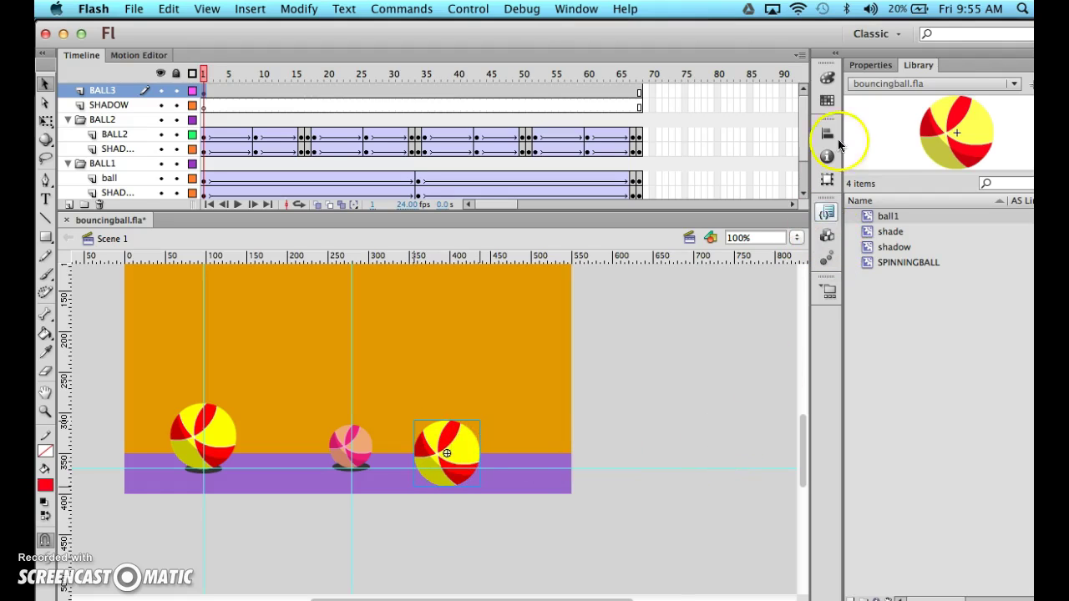
Give the new ball a green Tint colour effect at 62% (Red 0, Green 141, Blue 0)
click(868, 66)
click(956, 264)
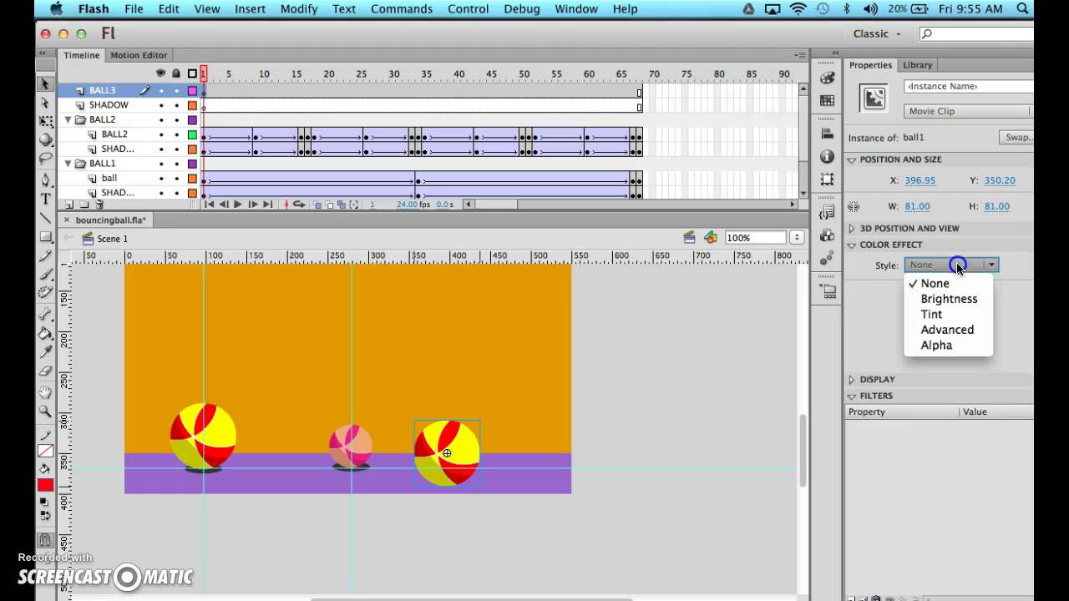
click(935, 314)
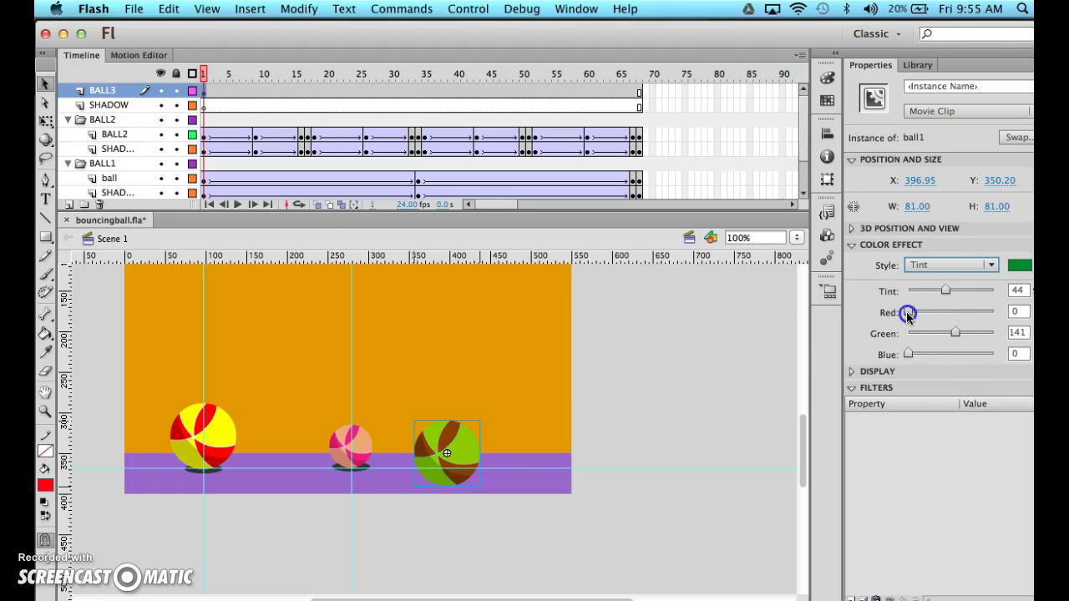
drag(908, 315, 958, 289)
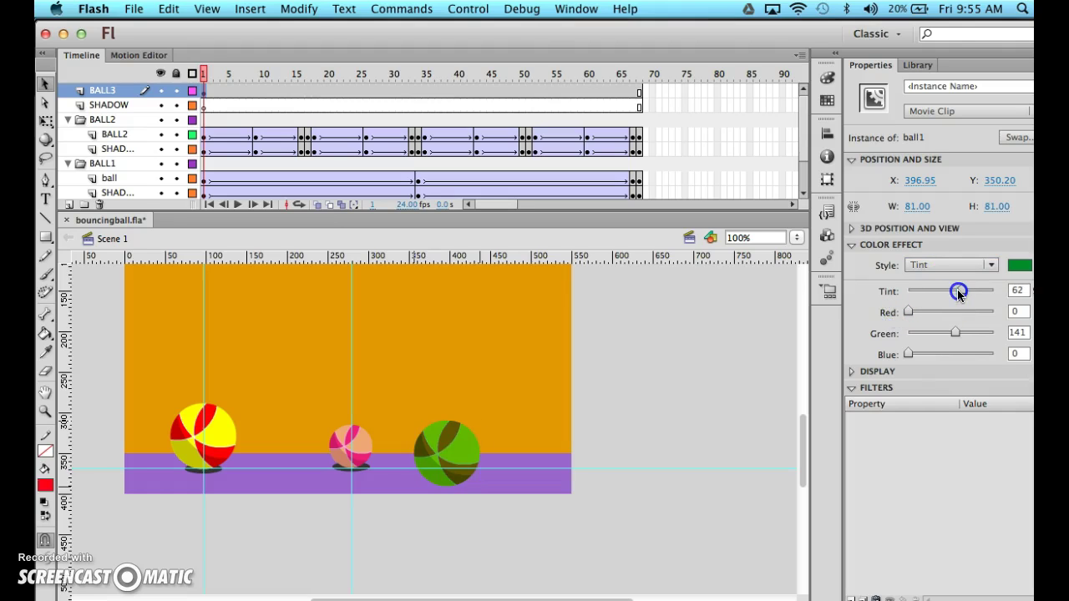
Scale the green ball to about 124 px with Free Transform and run Test Movie
click(45, 119)
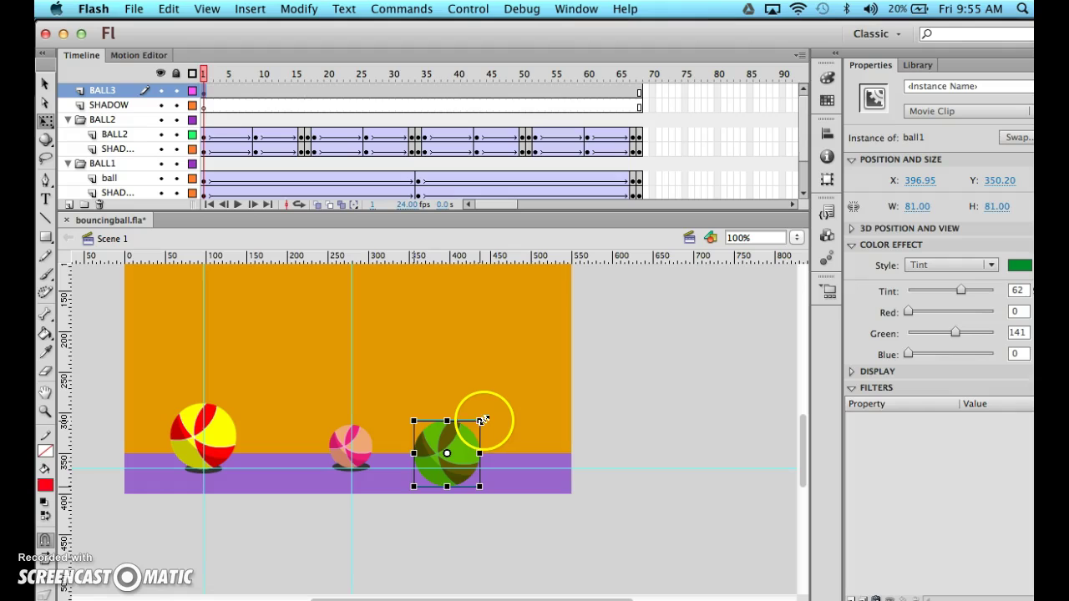
drag(479, 421, 501, 428)
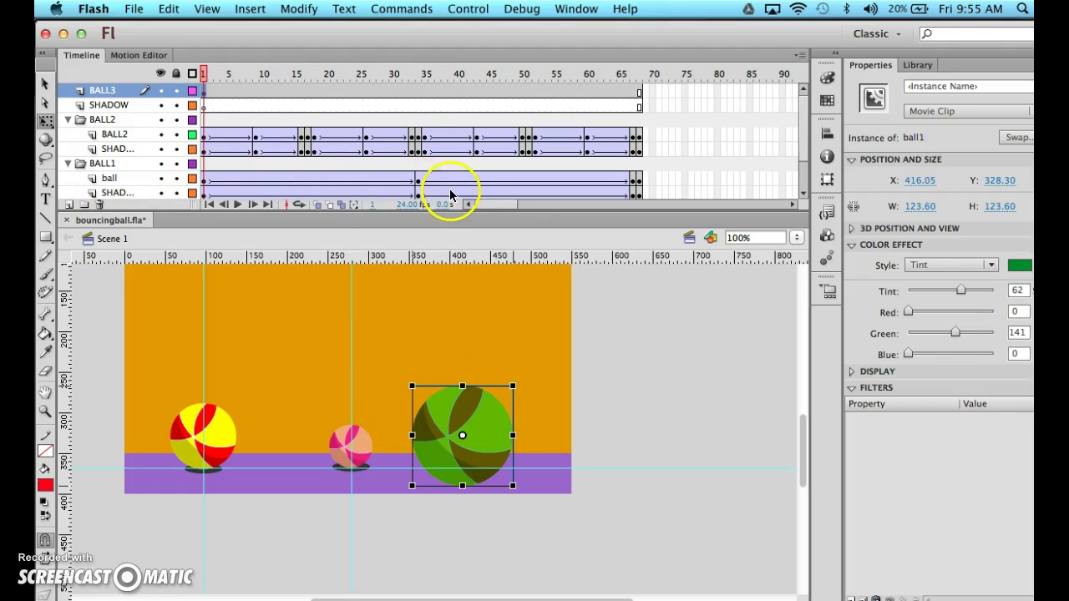
click(209, 74)
mouse_move(208, 73)
mouse_down()
mouse_move(231, 73)
mouse_move(203, 74)
mouse_up()
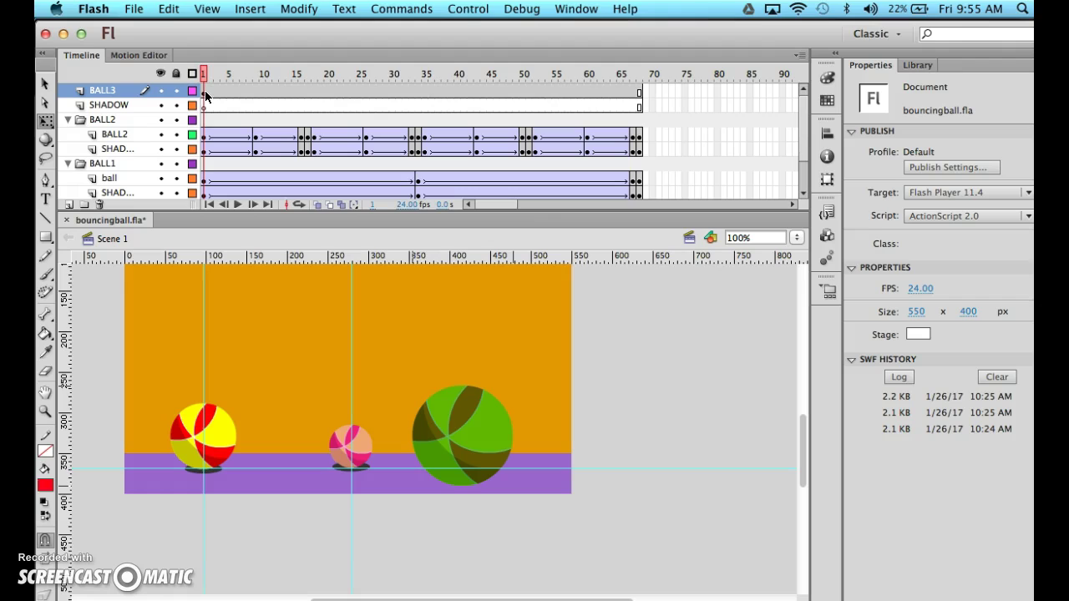
click(474, 433)
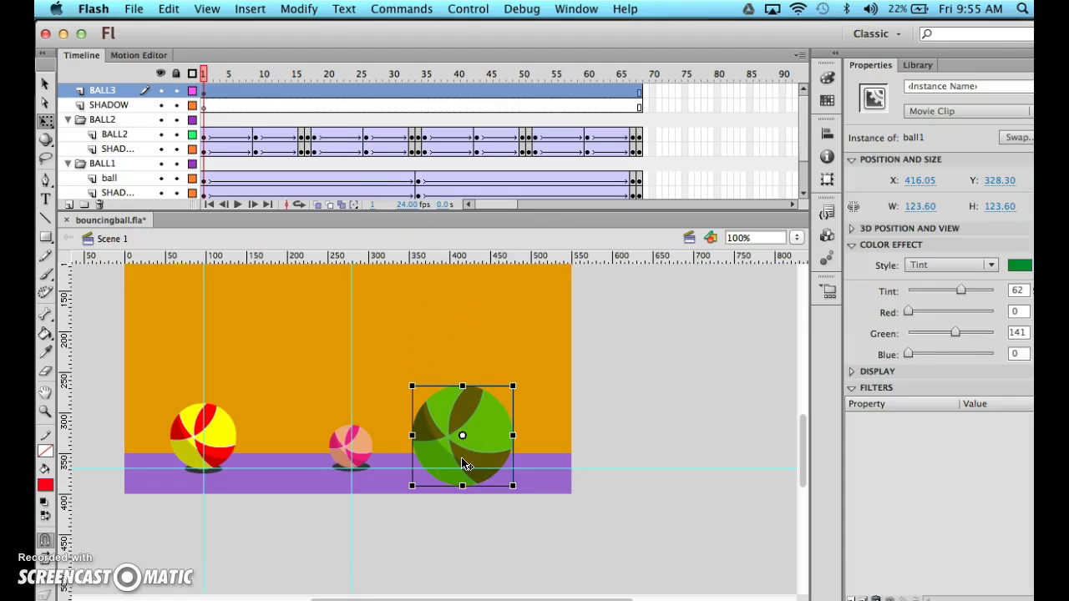
key(super+Return)
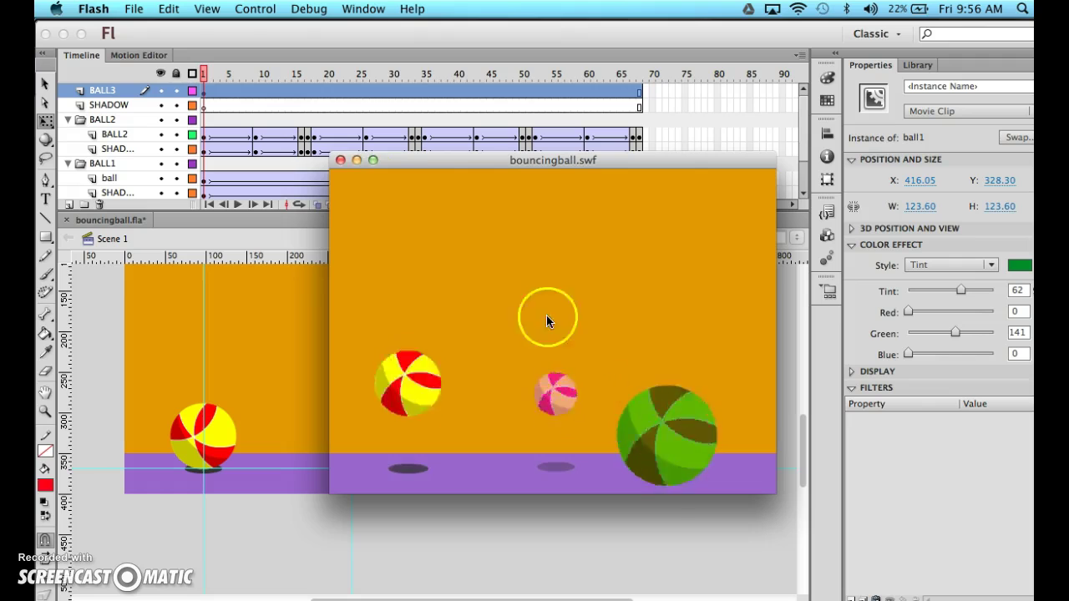
Close the bouncingball.swf test window, briefly enter the ball1 symbol, and return to Scene 1
click(341, 159)
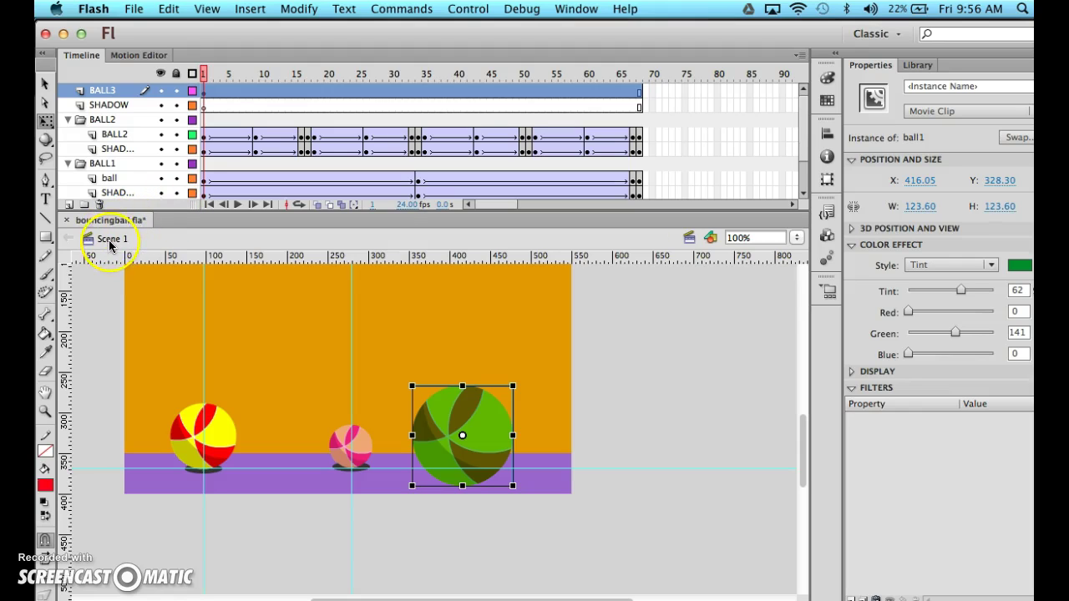
double_click(485, 412)
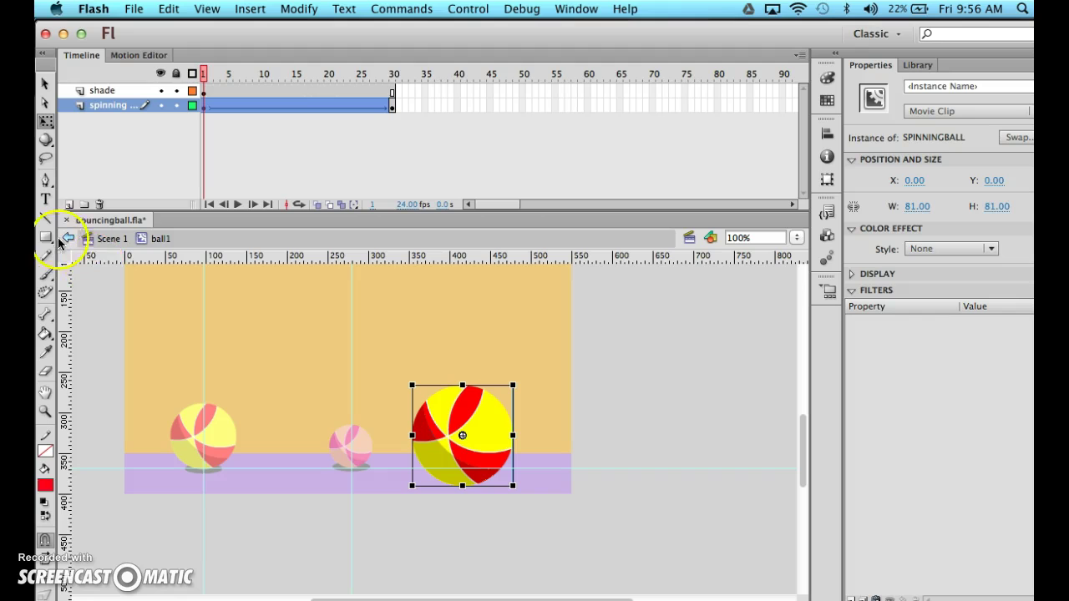
click(109, 239)
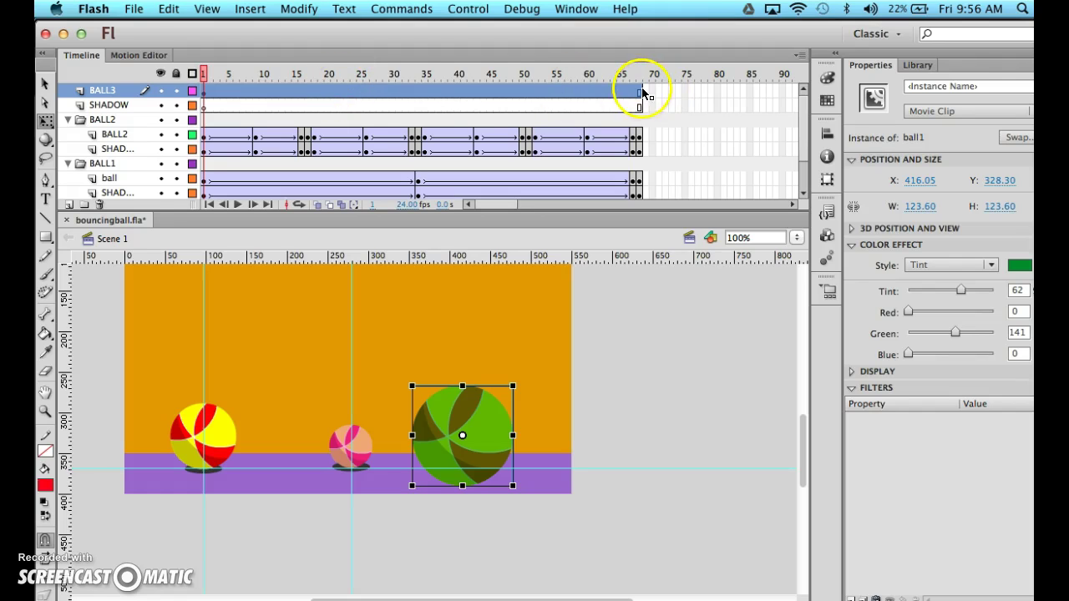
Make frame 20 of BALL3 a keyframe via Modify > Timeline > Convert to Keyframes
click(328, 92)
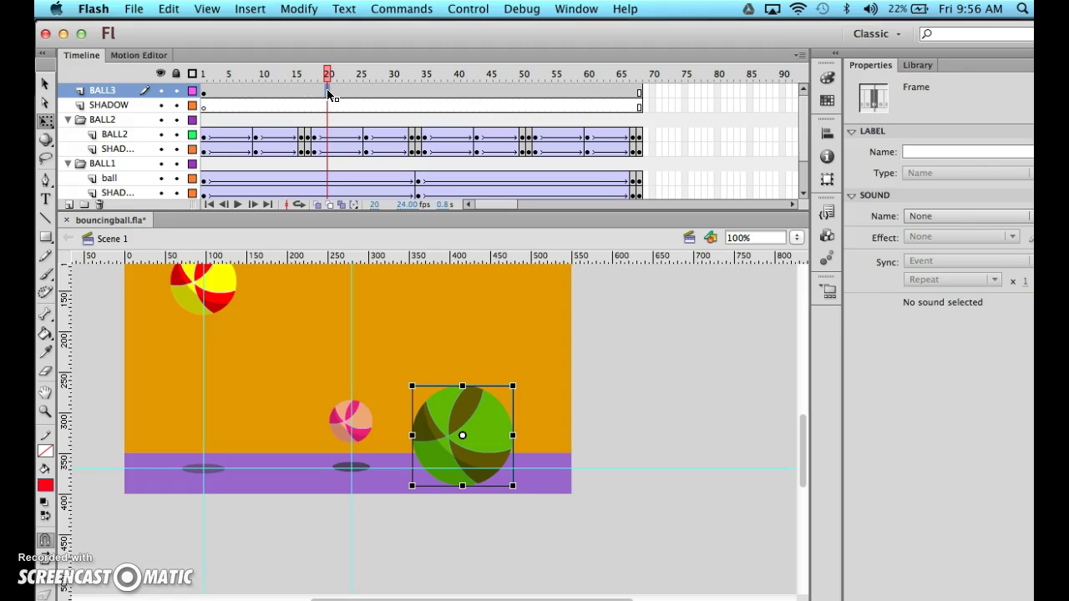
key(F6)
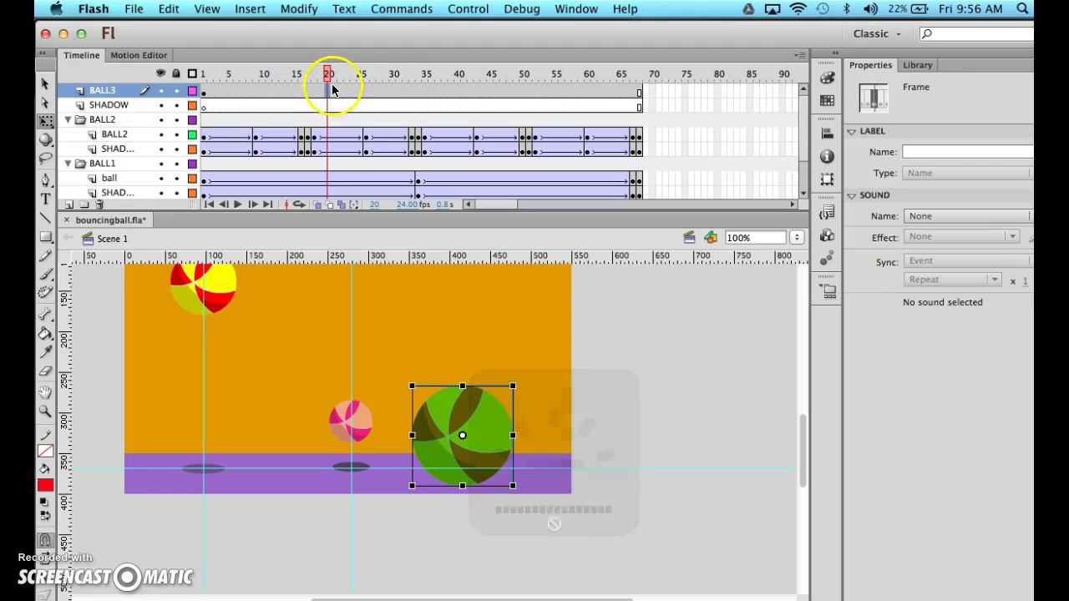
click(245, 10)
click(275, 9)
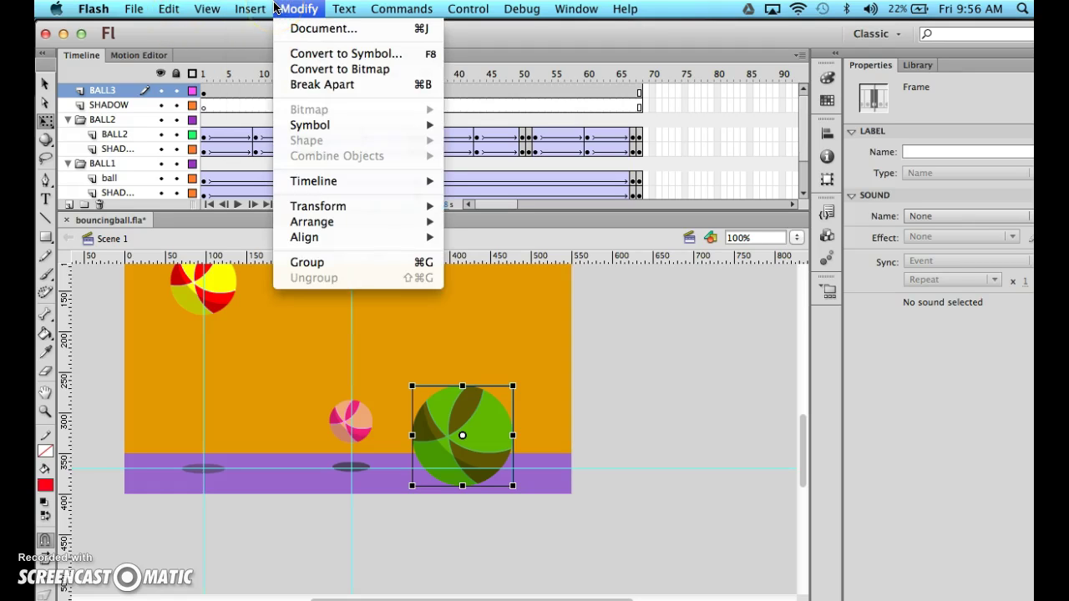
click(370, 182)
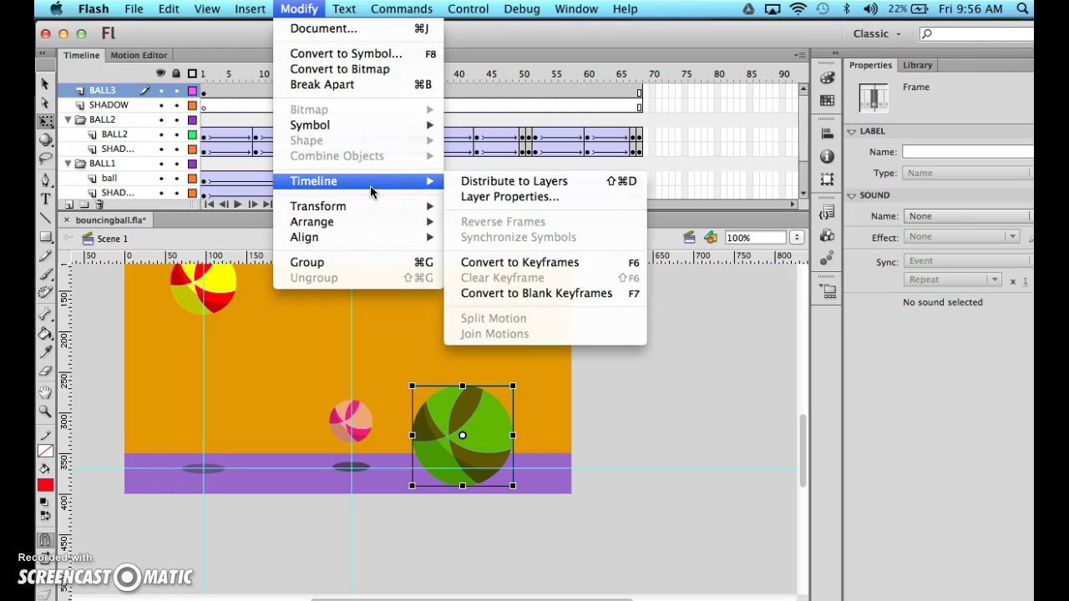
click(524, 262)
click(499, 227)
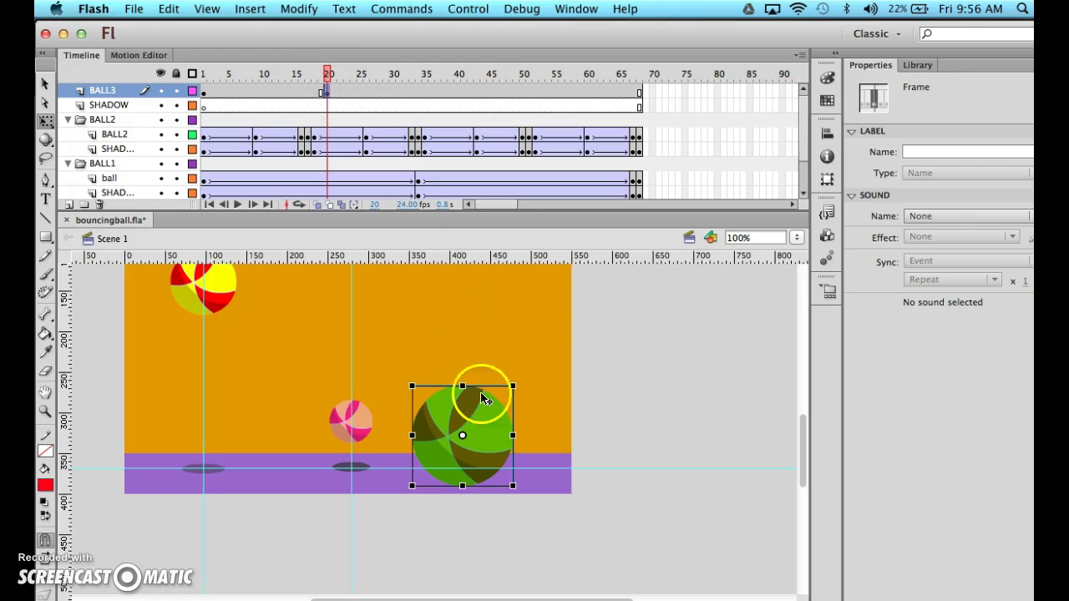
Nudge the green ball up with Shift+Up at frame 20 for the bounce peak, then check frame 1
key(shift+Up)
key(shift+Up)
key(shift+Up)
key(shift+Up)
key(shift+Up)
key(shift+Up)
key(shift+Up)
key(shift+Up)
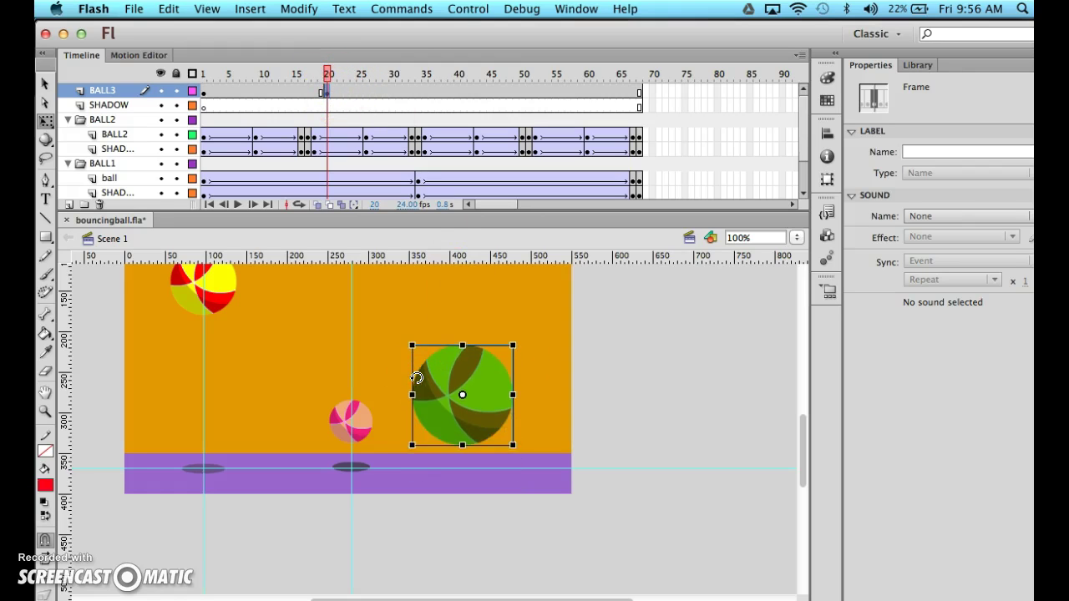
key(shift+Up)
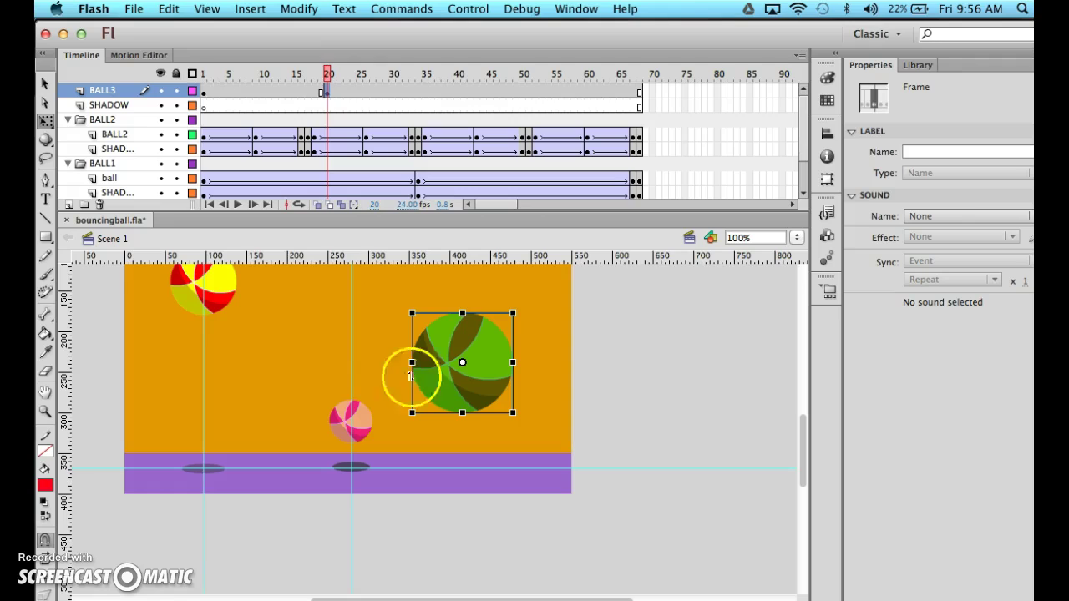
click(326, 90)
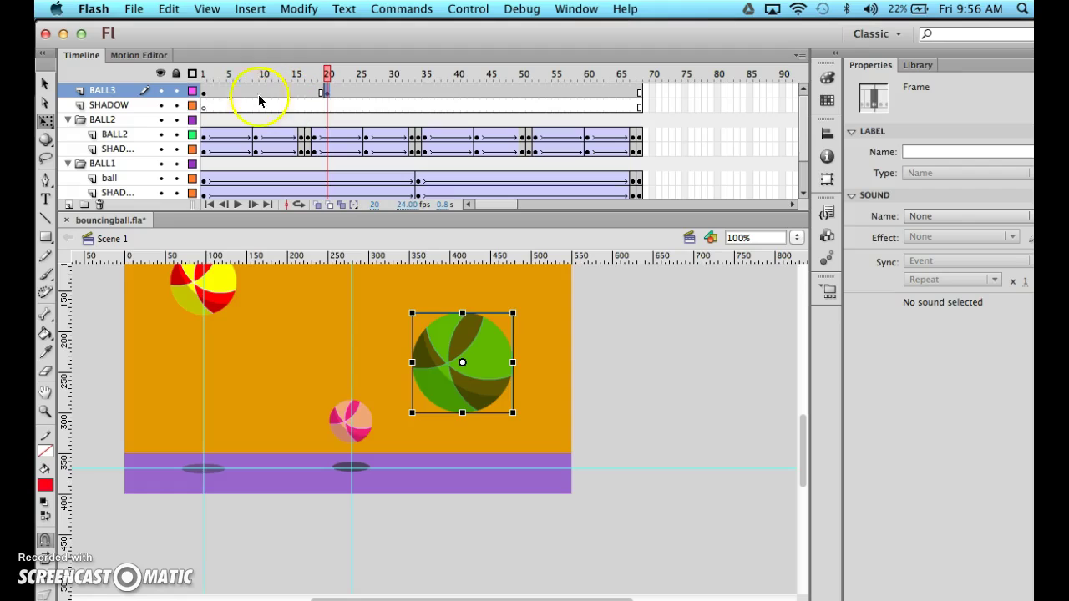
click(205, 91)
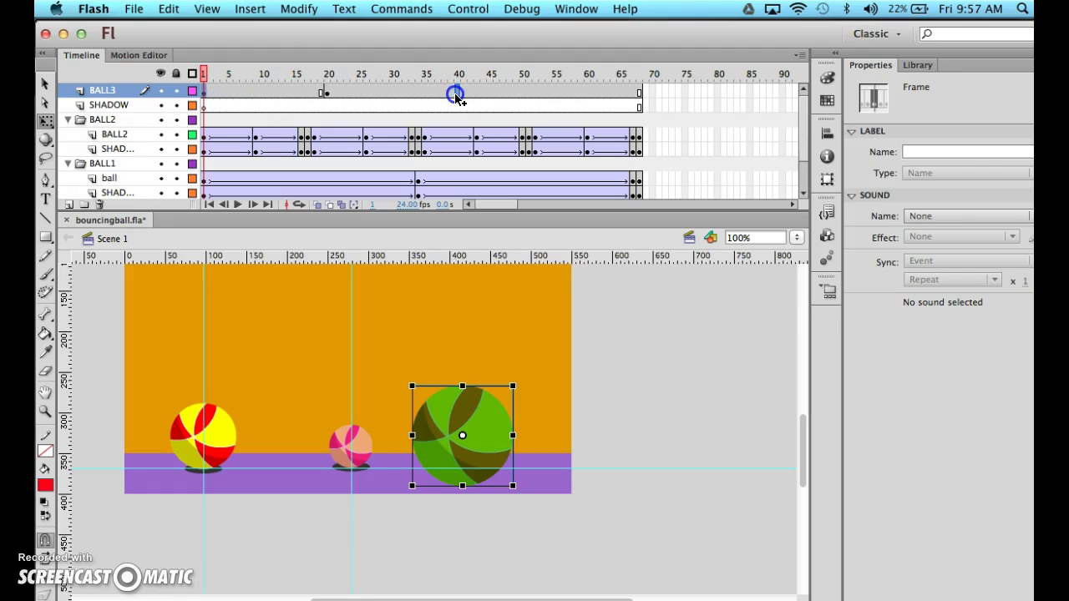
Add classic tweens on BALL3 so the green ball rises to frame 20 and lands at 34
click(419, 93)
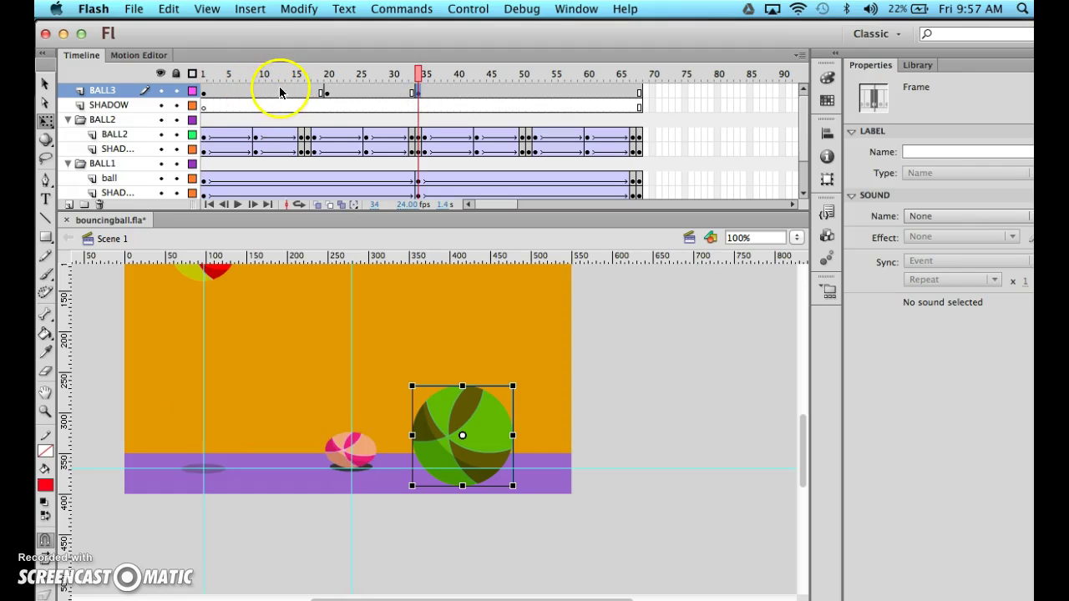
drag(280, 91, 346, 92)
right_click(349, 94)
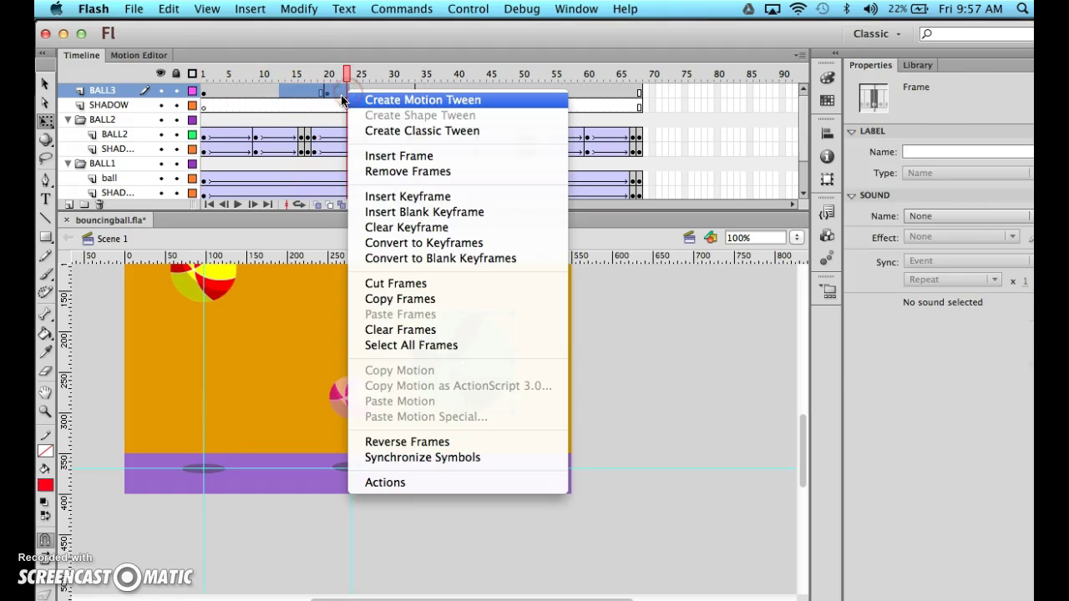
click(359, 132)
drag(349, 77, 422, 83)
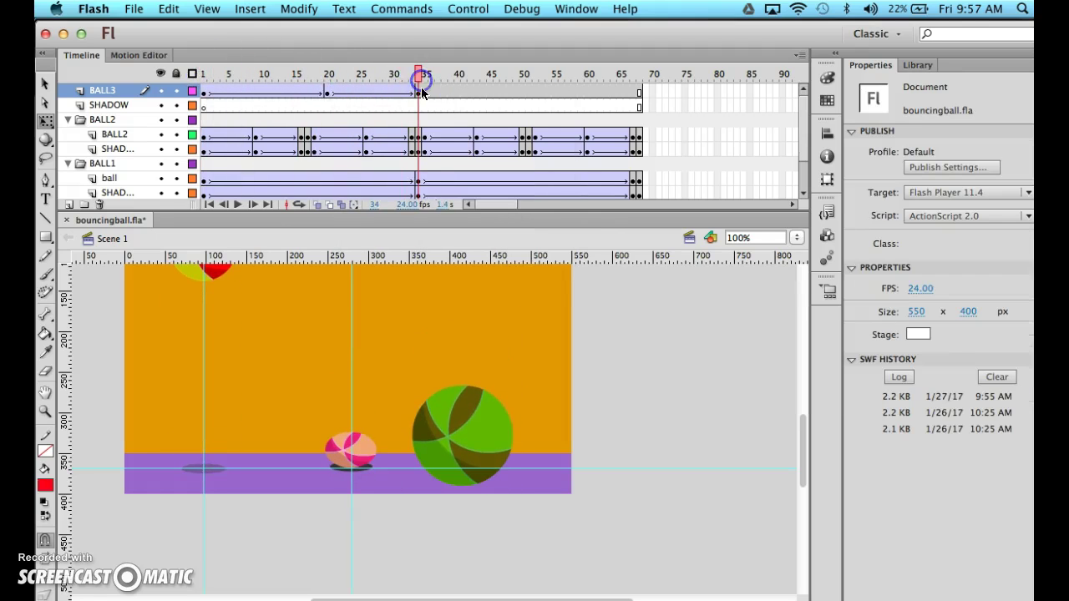
click(419, 93)
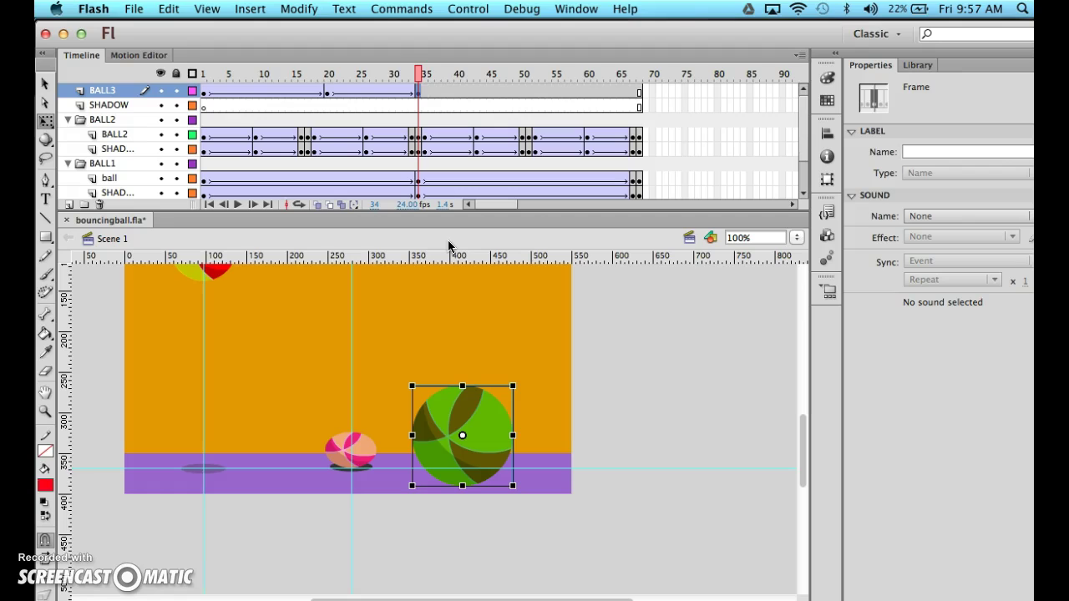
Squash the green ball flatter at frame 35, comparing it with the pink ball
key(period)
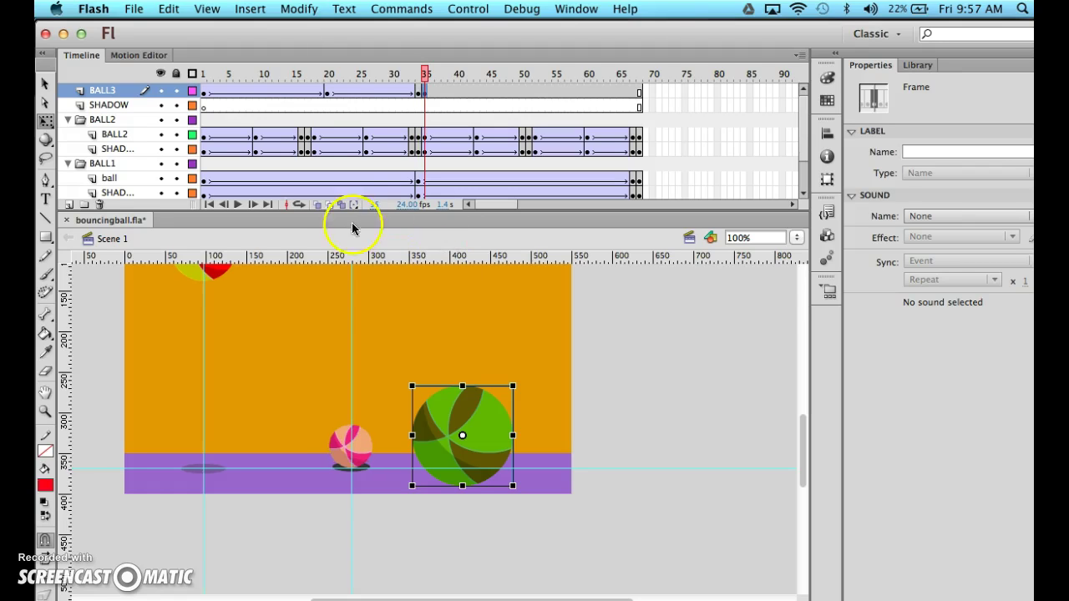
click(462, 386)
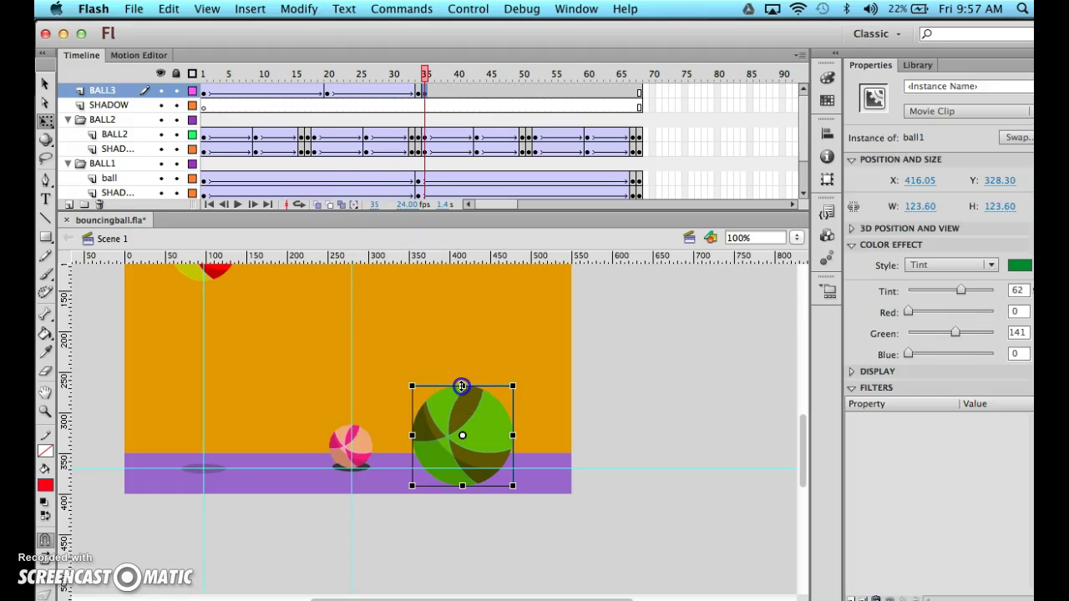
drag(462, 386, 462, 398)
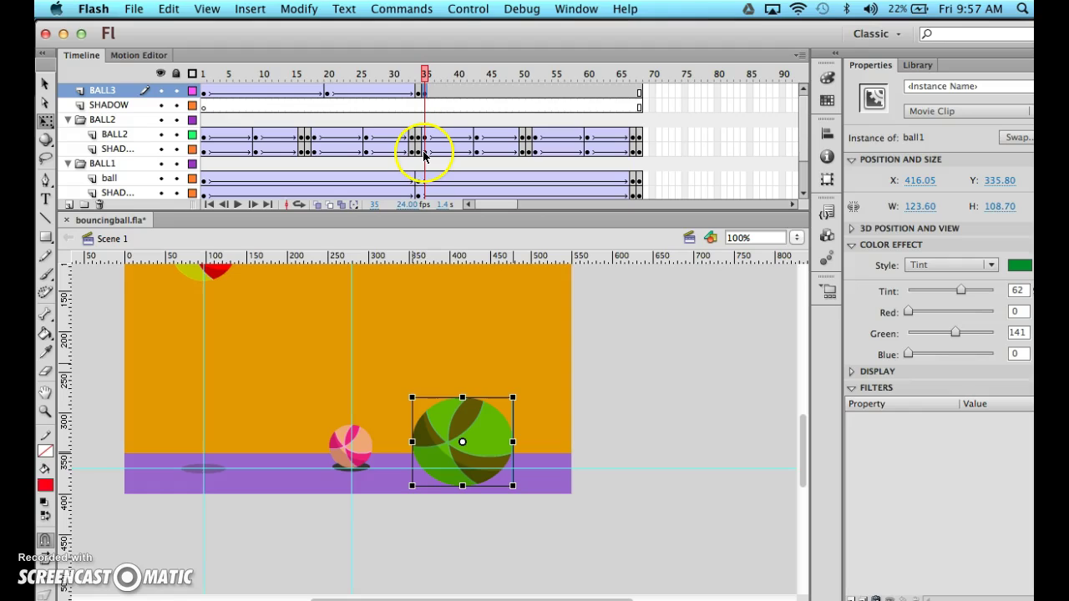
click(426, 152)
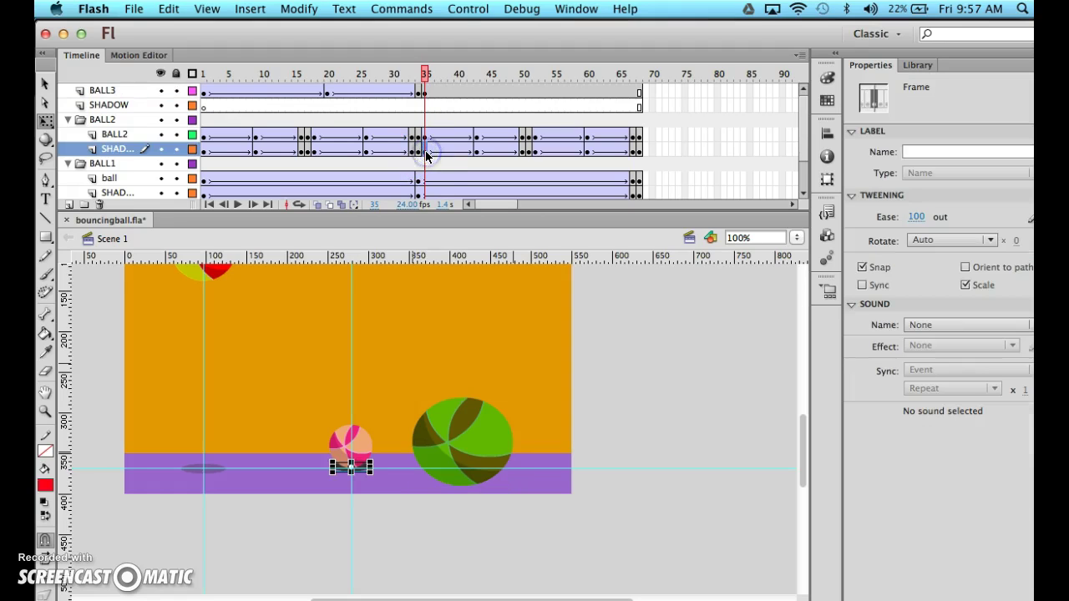
click(420, 137)
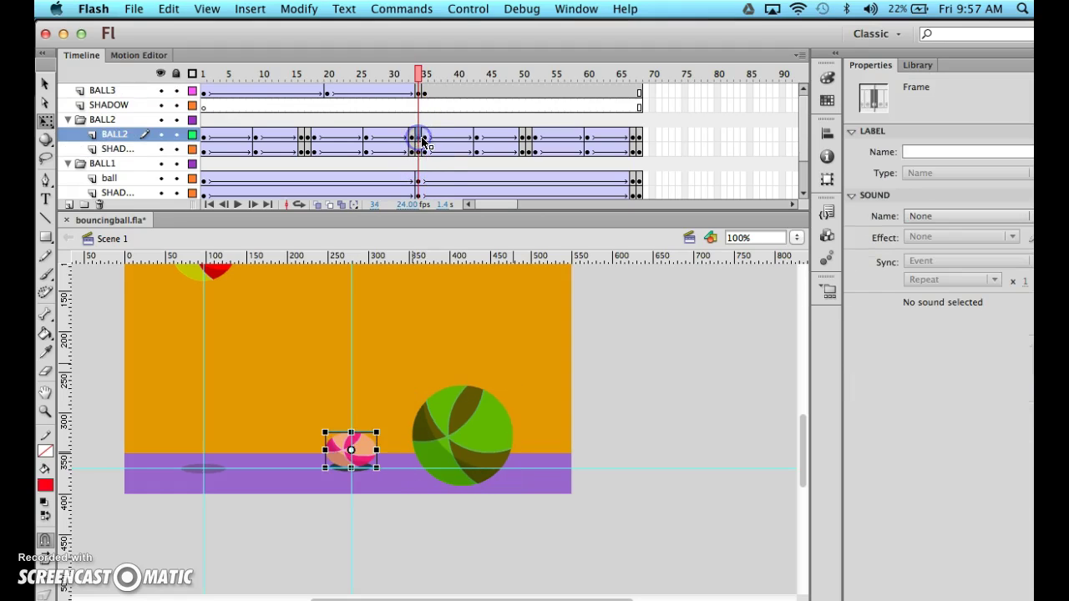
click(425, 137)
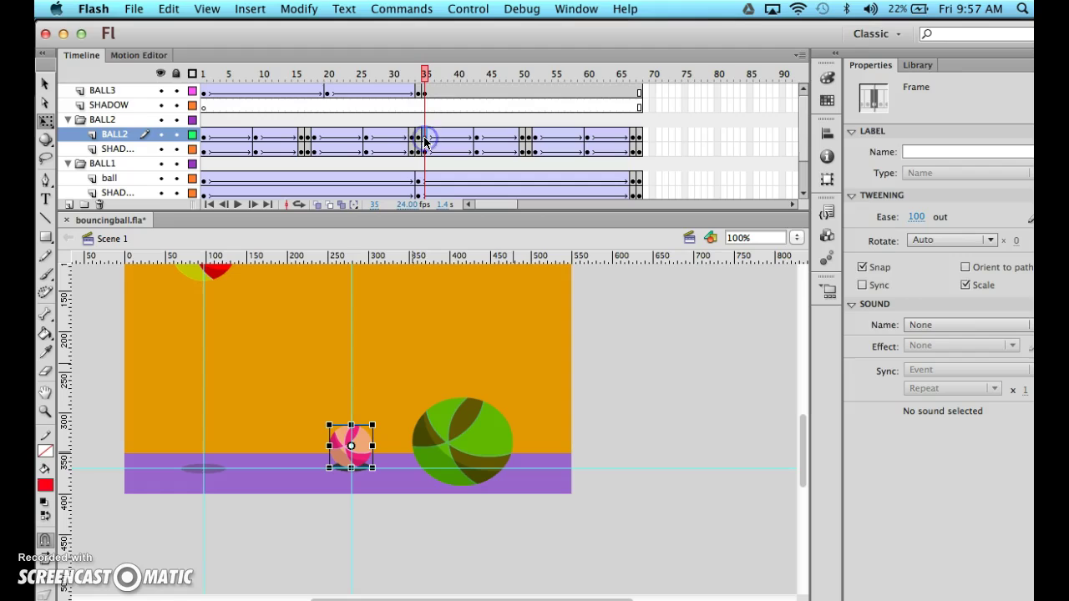
Check BALL3 frames 34–36, undo a stray timeline change, and preview the landing
click(418, 94)
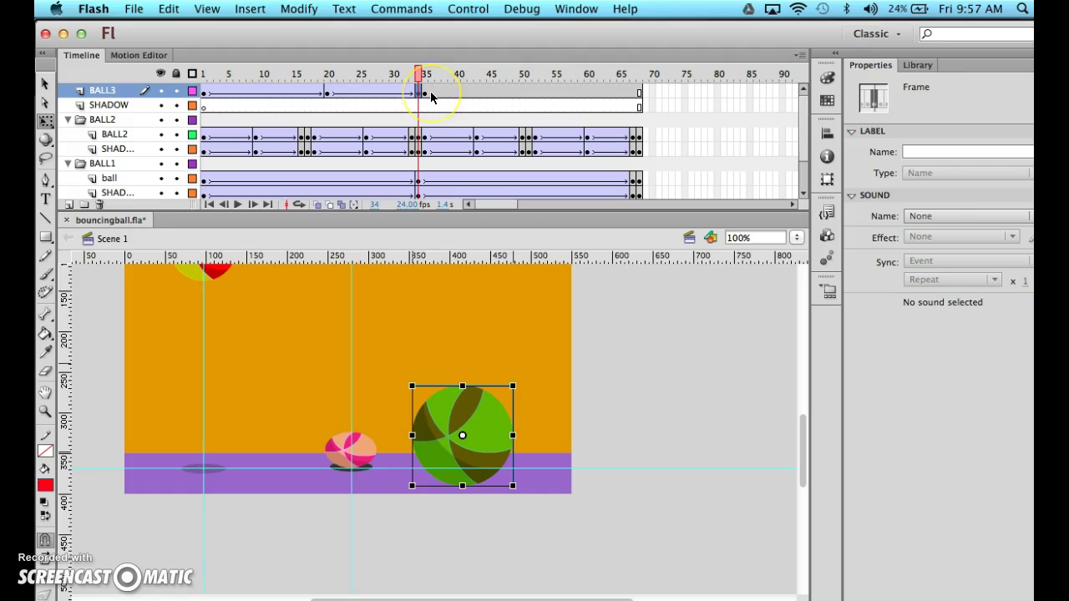
click(415, 95)
click(430, 94)
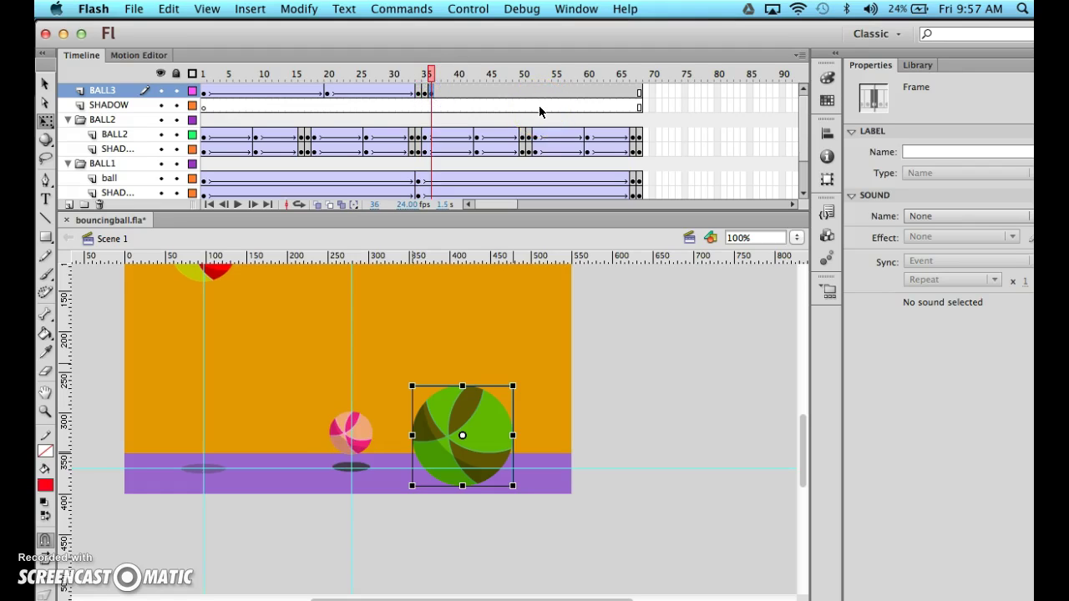
key(super+z)
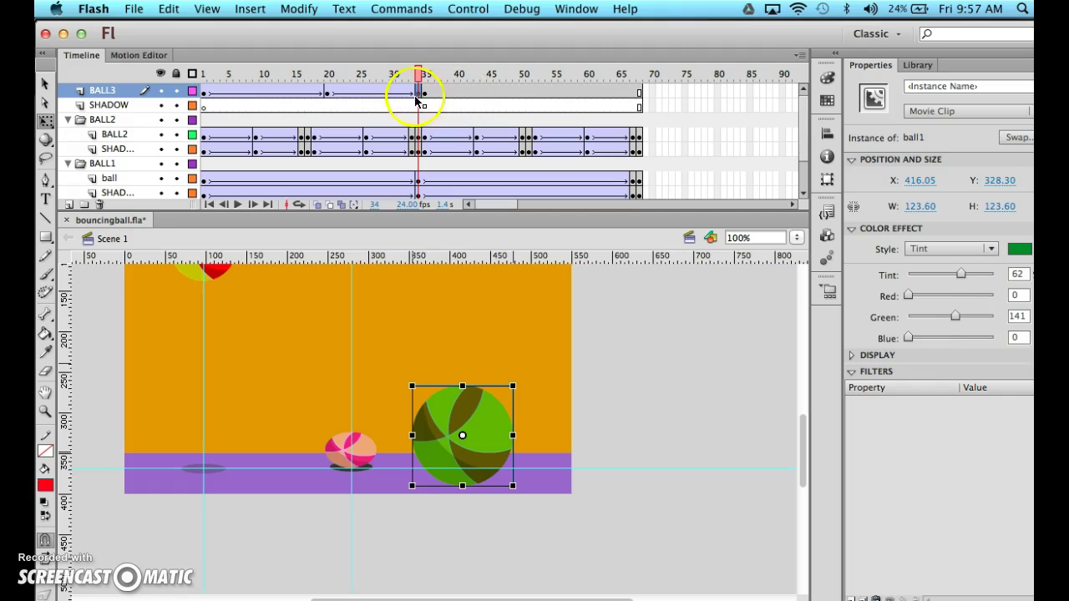
mouse_move(415, 84)
mouse_down()
mouse_move(209, 72)
mouse_move(425, 68)
mouse_up()
click(425, 93)
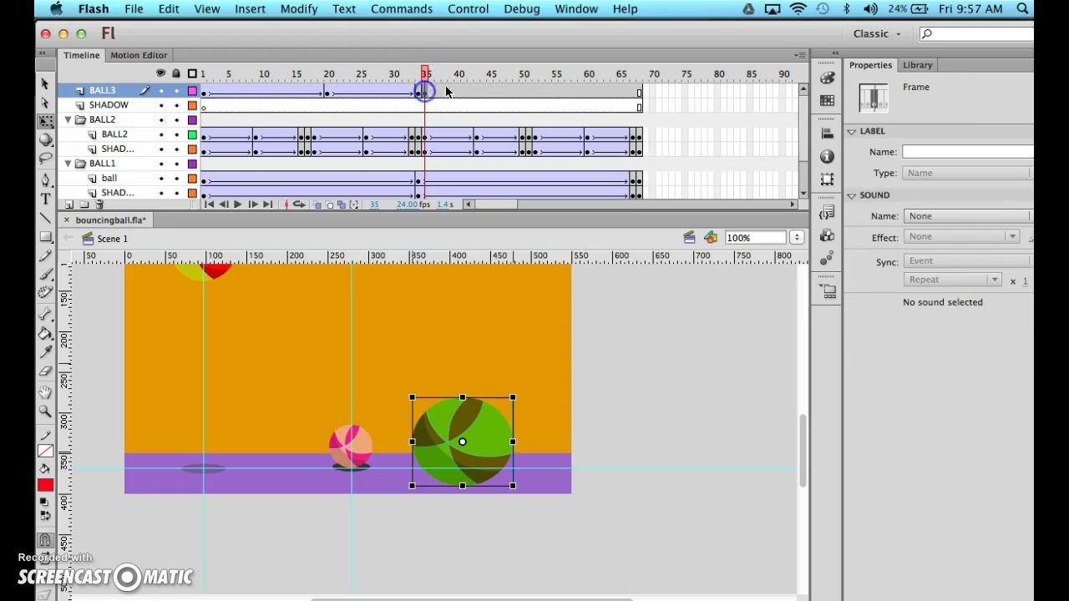
click(444, 92)
Copy the green ball's first bounce, frames 1–35, to follow frame 35 on BALL3
drag(368, 72, 203, 73)
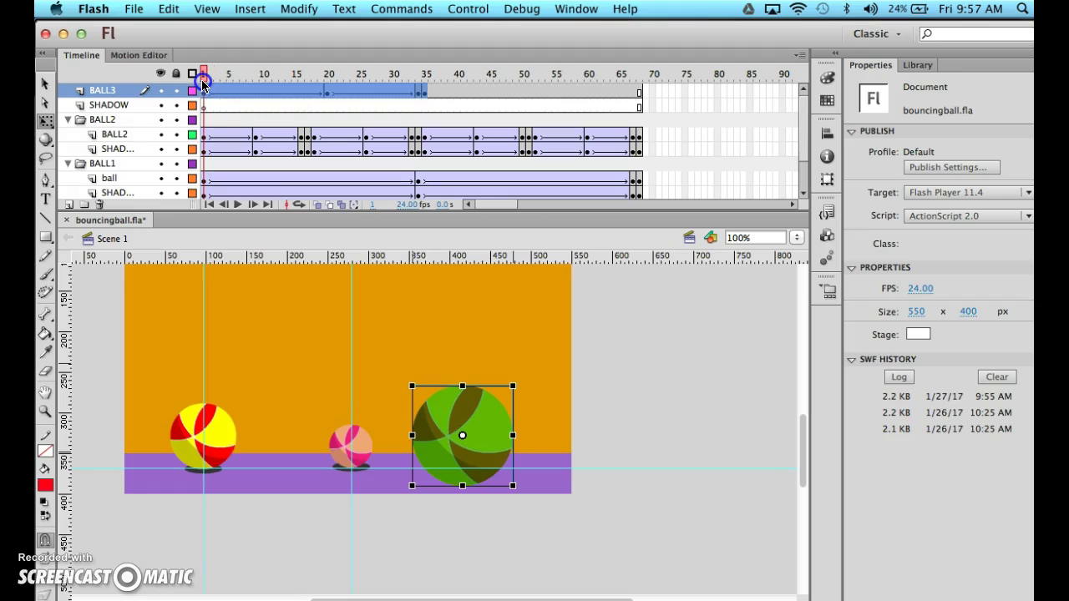
click(205, 91)
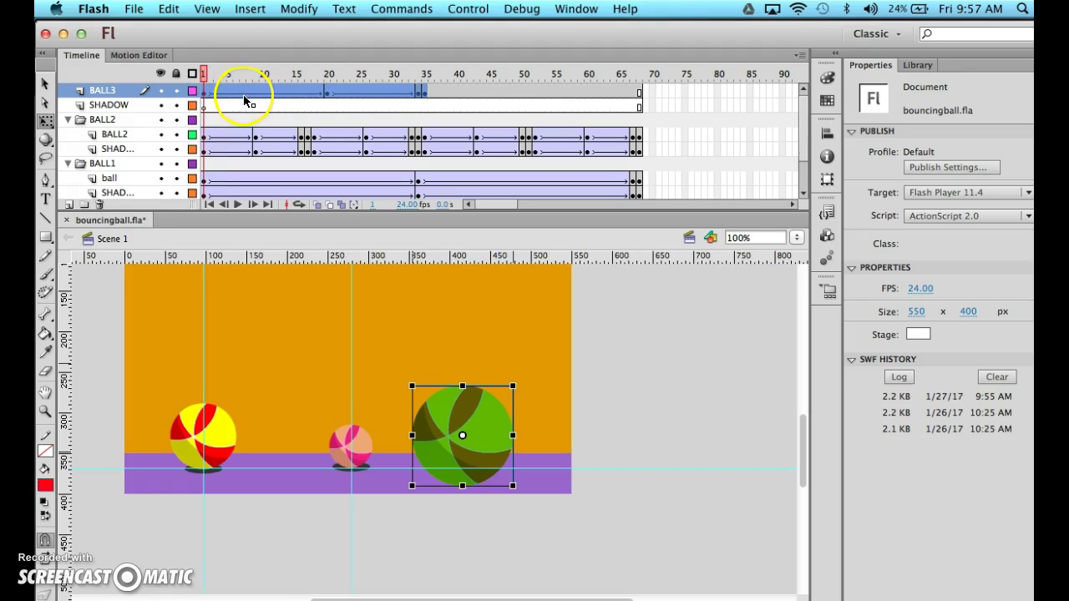
drag(243, 95, 472, 89)
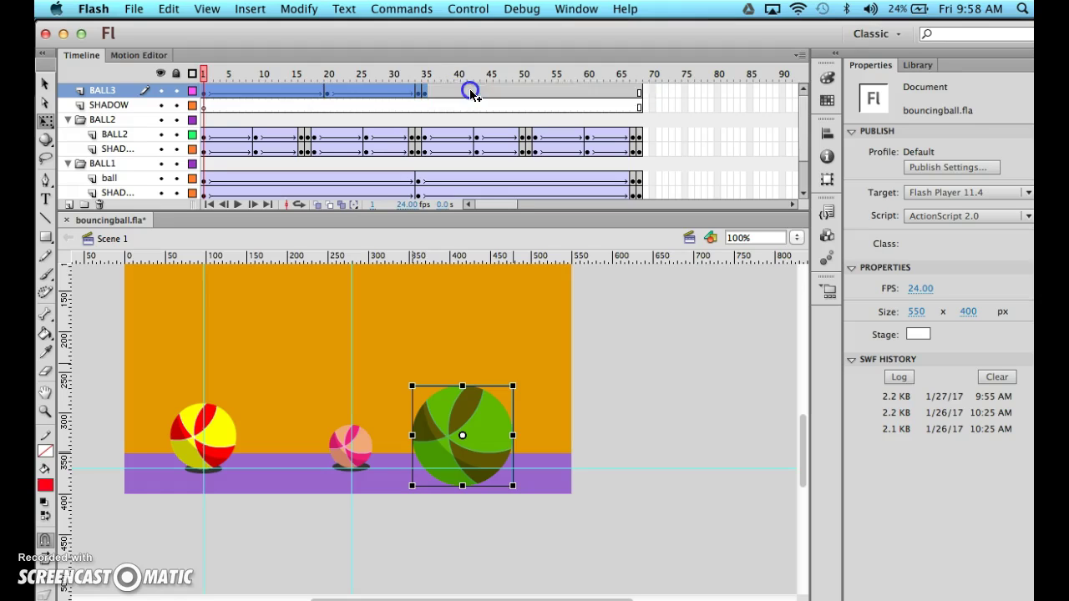
click(472, 90)
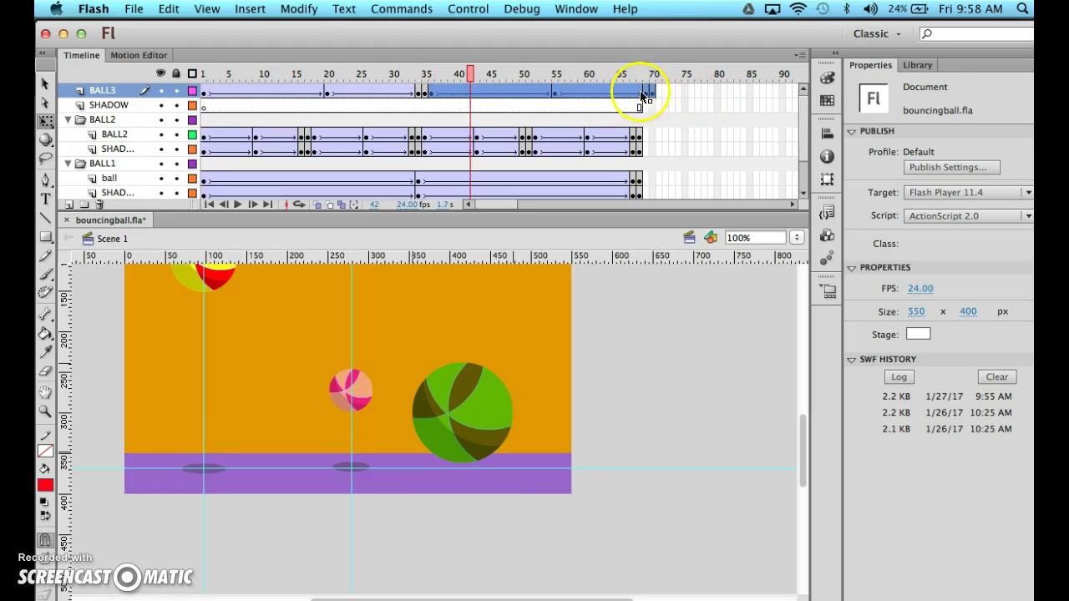
Remove BALL3's extra frames past 68 and preview both bounces
click(656, 91)
click(701, 103)
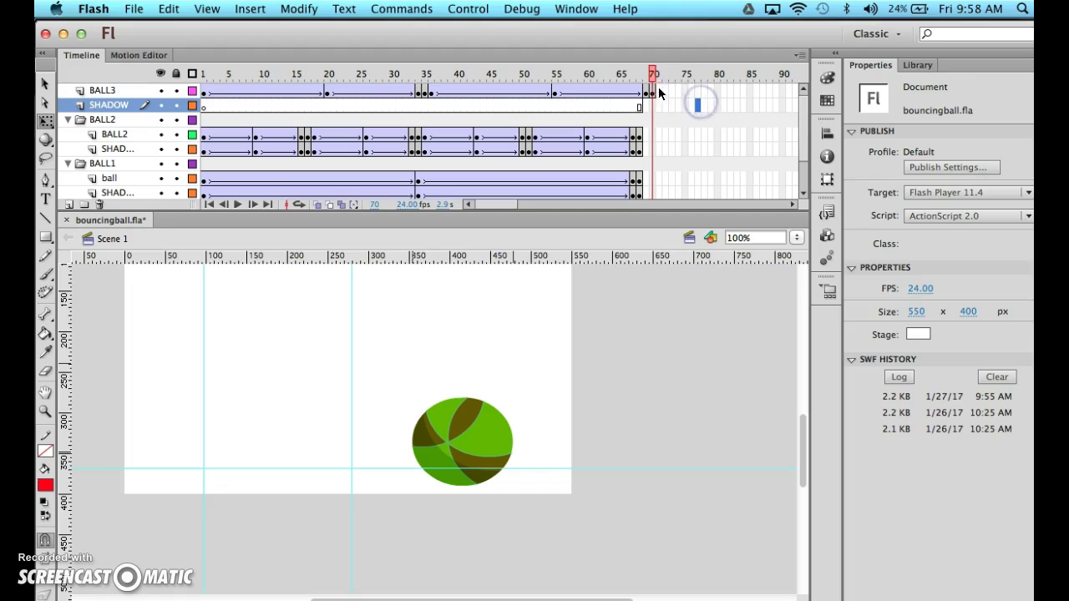
click(662, 88)
drag(655, 92, 556, 89)
click(575, 90)
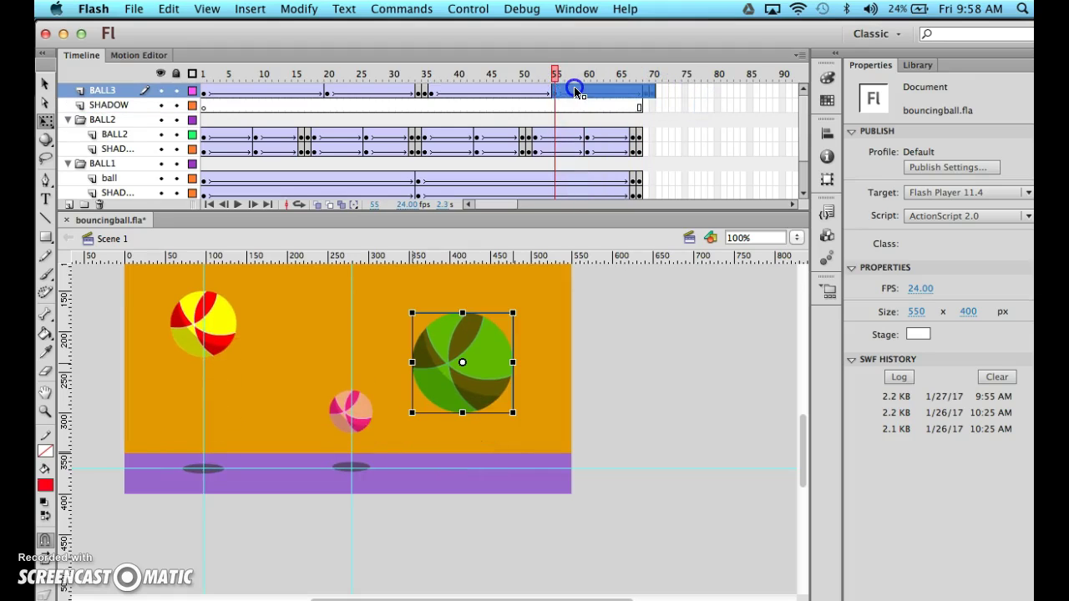
click(575, 91)
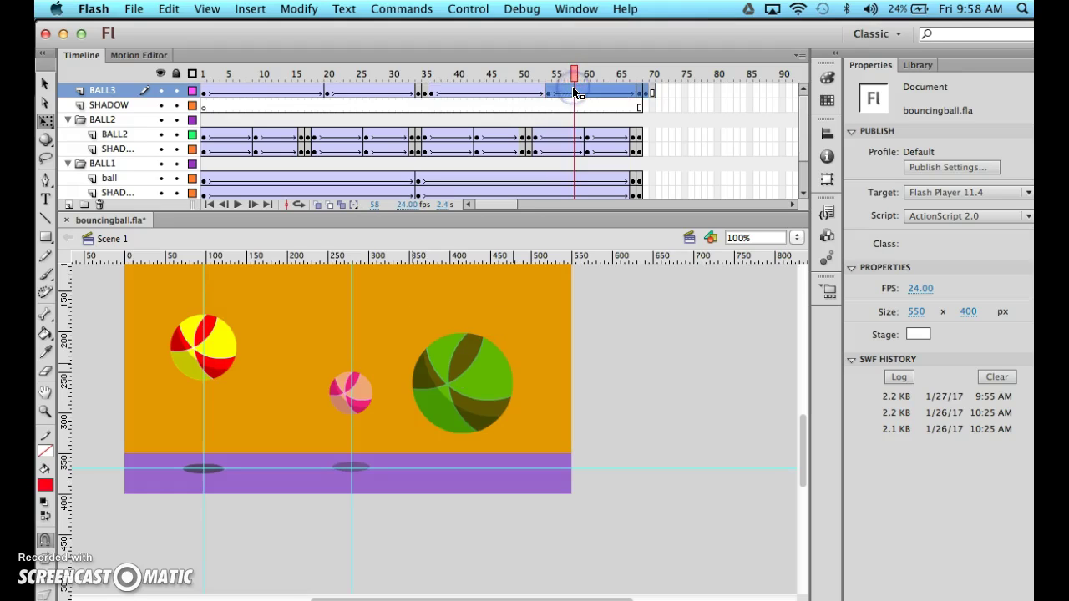
right_click(574, 90)
key(Escape)
click(564, 90)
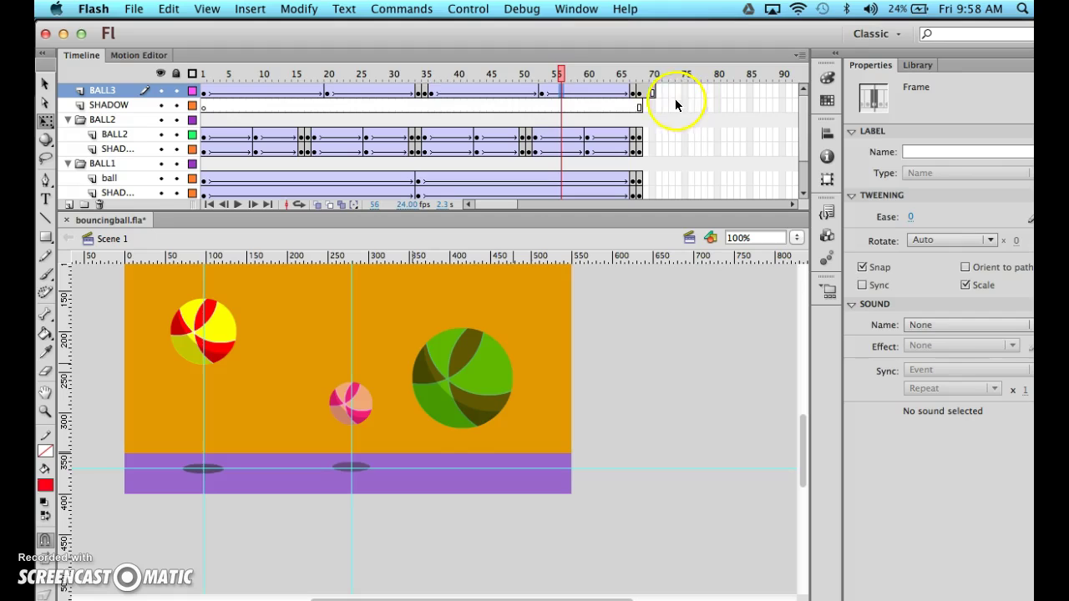
click(653, 94)
right_click(649, 91)
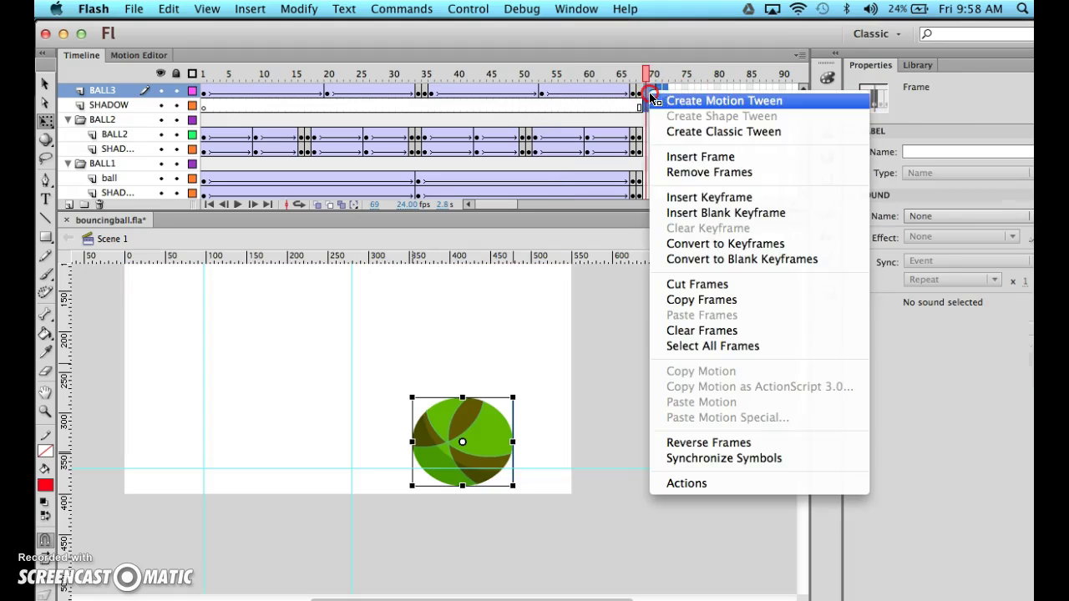
click(681, 173)
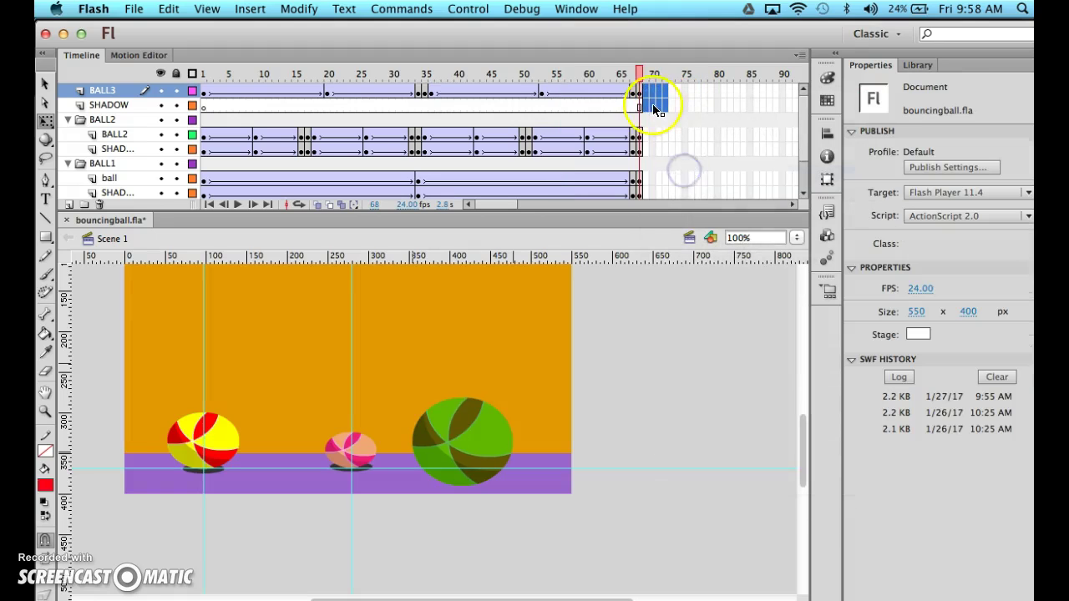
click(487, 74)
drag(487, 74, 641, 58)
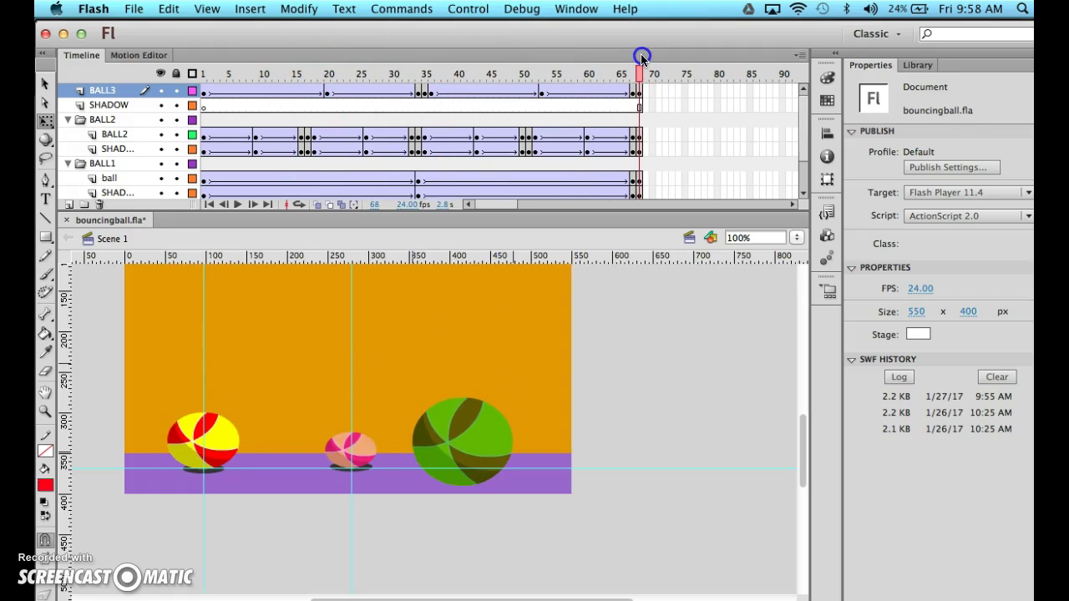
Place the shadow symbol from the Library under the green ball on SHADOW frame 1
click(203, 105)
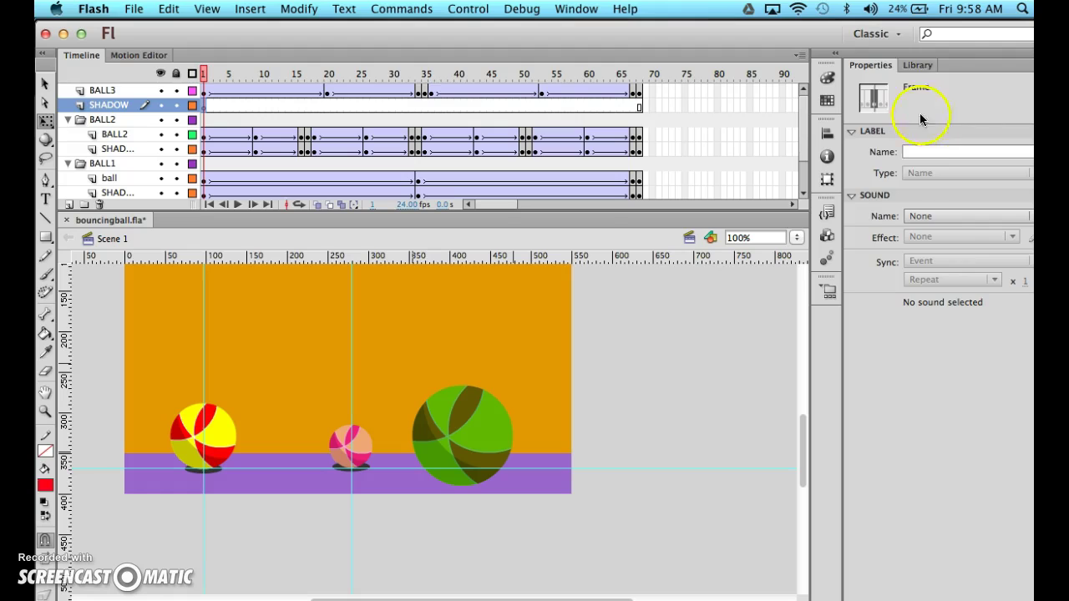
click(917, 70)
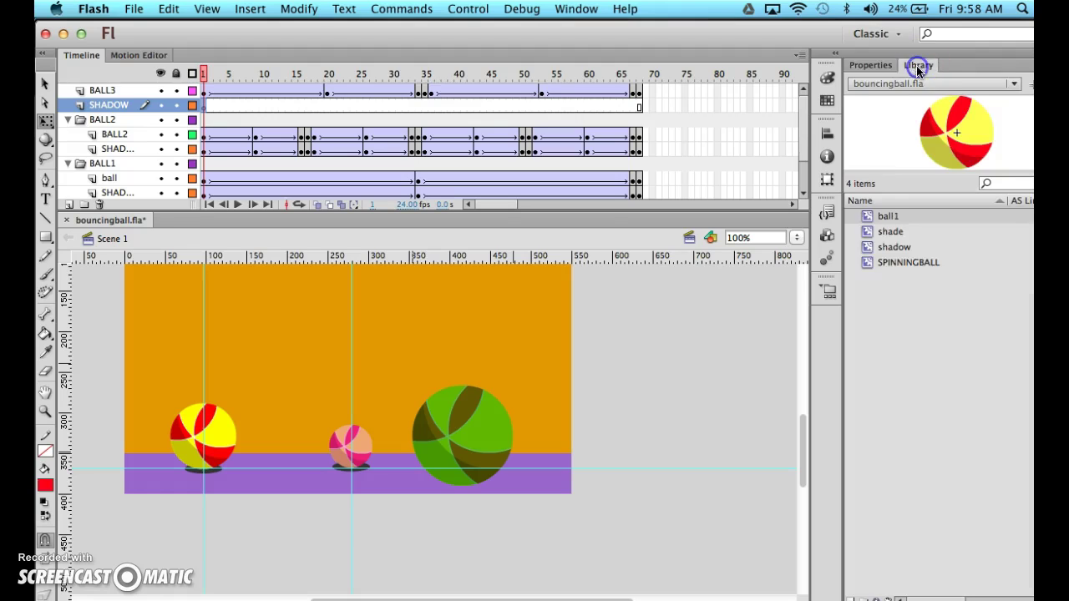
click(871, 248)
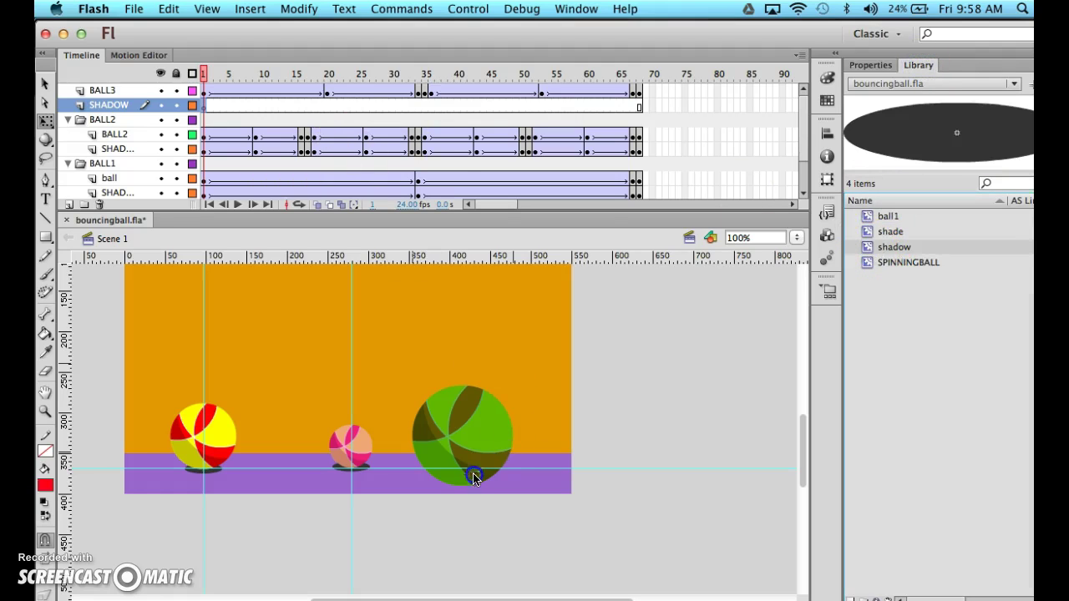
drag(464, 488, 463, 486)
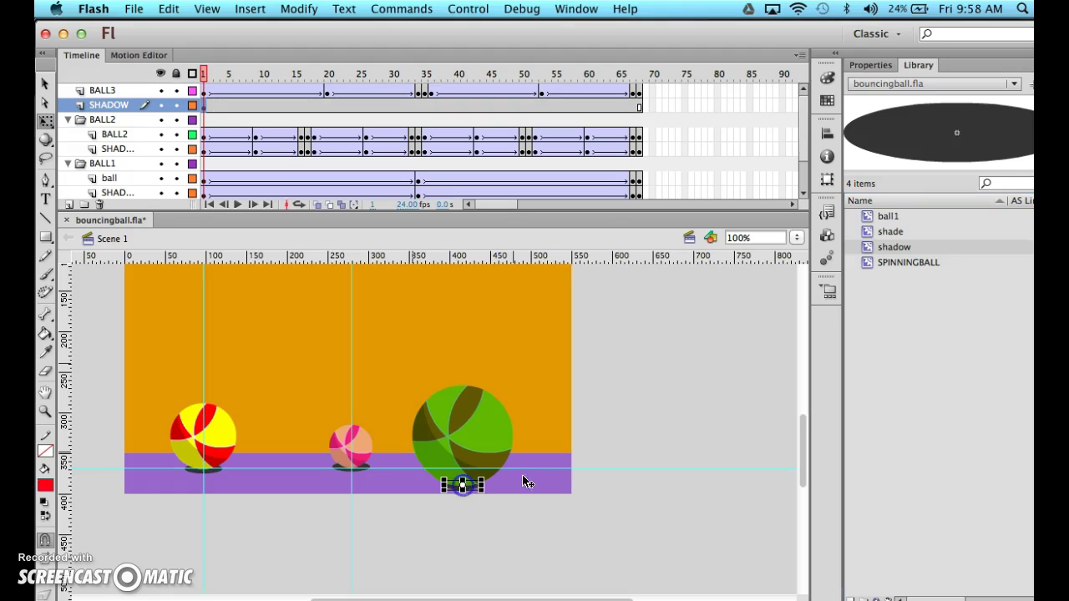
Zoom the stage to 400% and stretch the shadow wider to match the ball
click(796, 238)
click(806, 258)
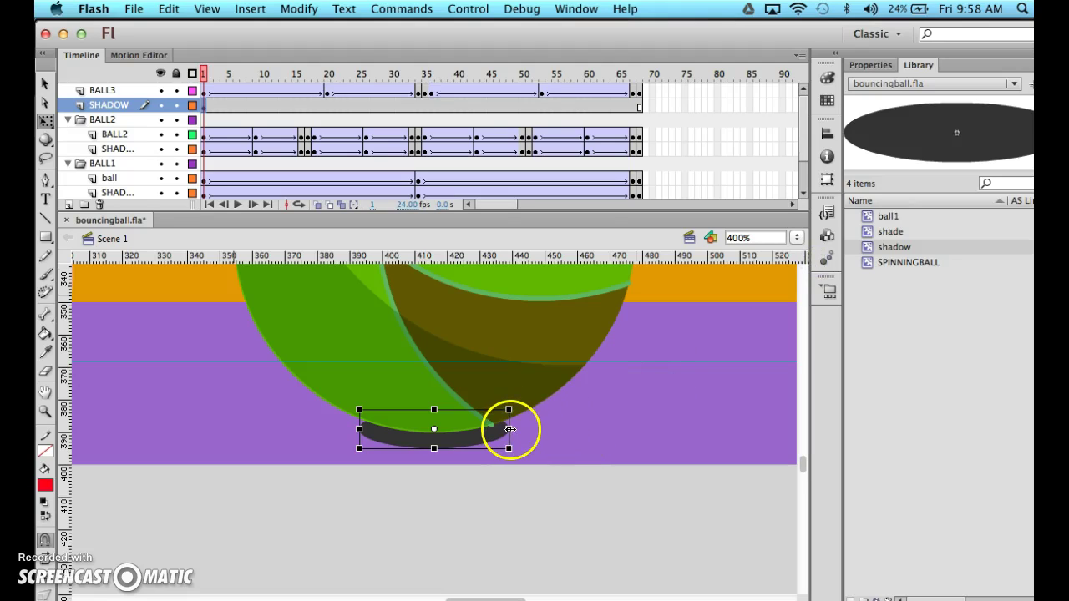
drag(509, 428, 576, 425)
scroll(615, 410, down, 3)
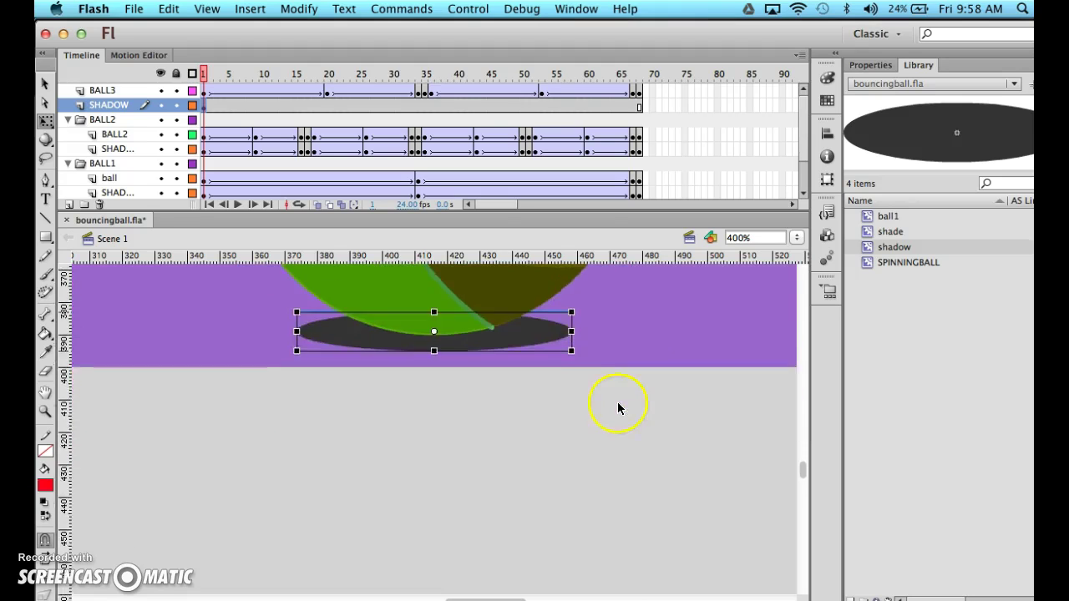
scroll(616, 405, up, 5)
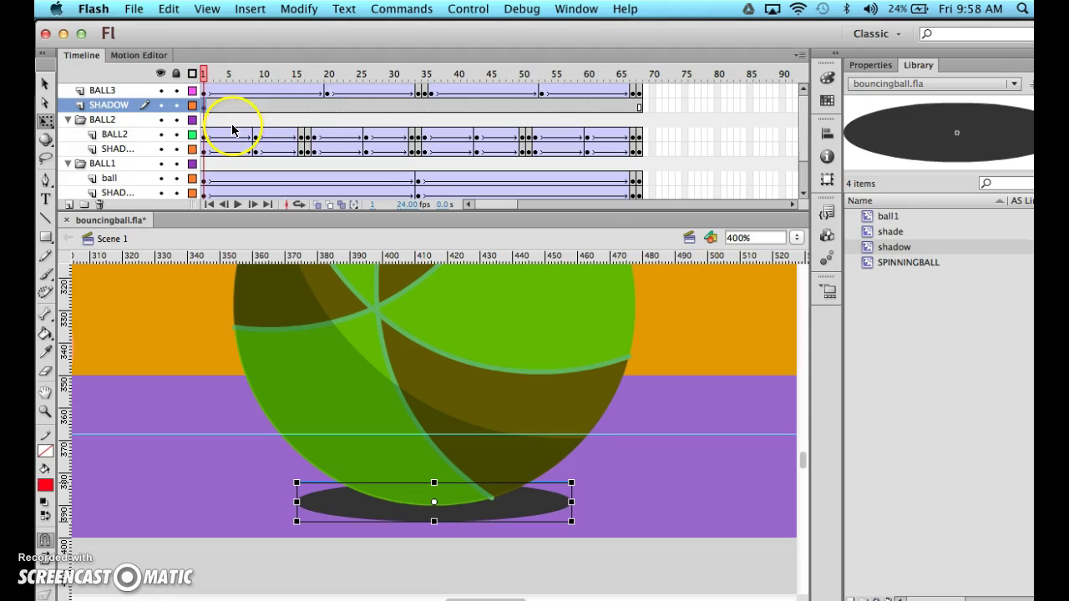
Add a shadow keyframe at frame 20 on the SHADOW layer
click(328, 105)
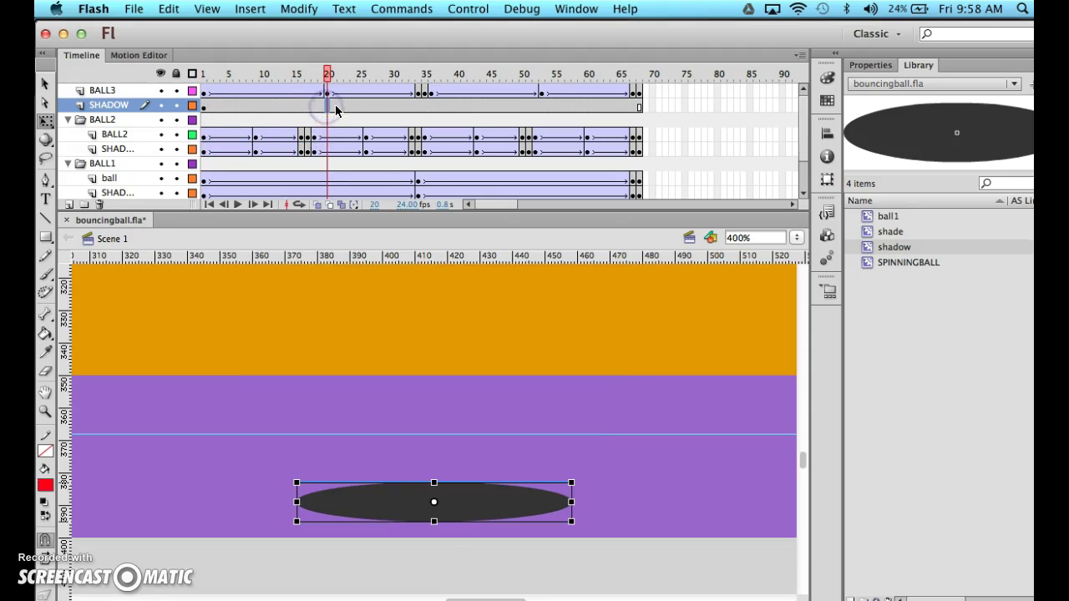
drag(328, 109, 328, 111)
mouse_move(329, 109)
mouse_down()
mouse_move(417, 96)
mouse_move(330, 106)
mouse_up()
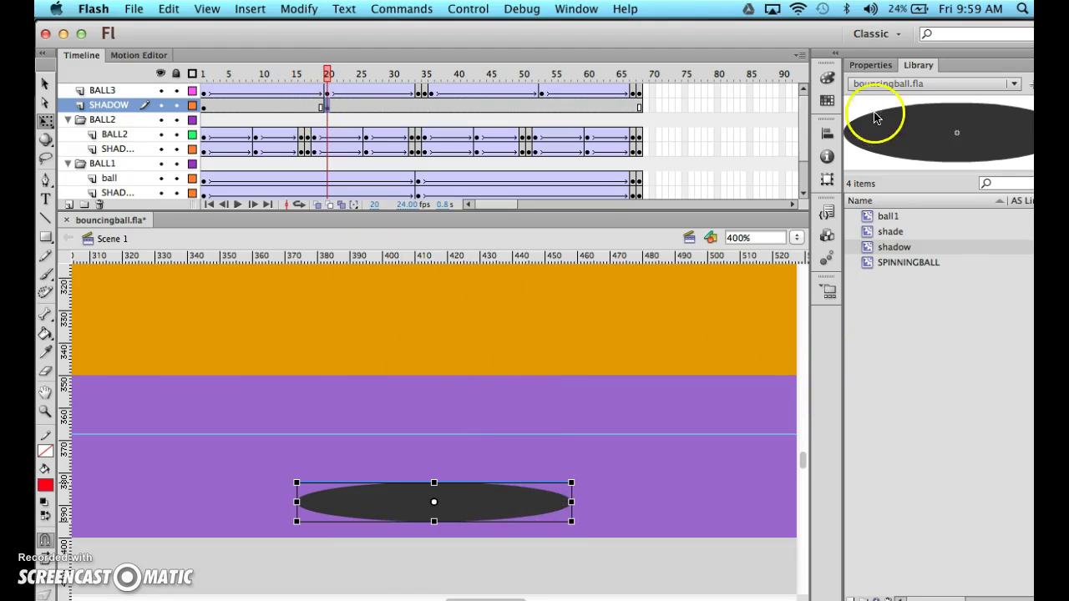
Give the shadow instance an Alpha colour effect to make it semi-transparent
click(870, 65)
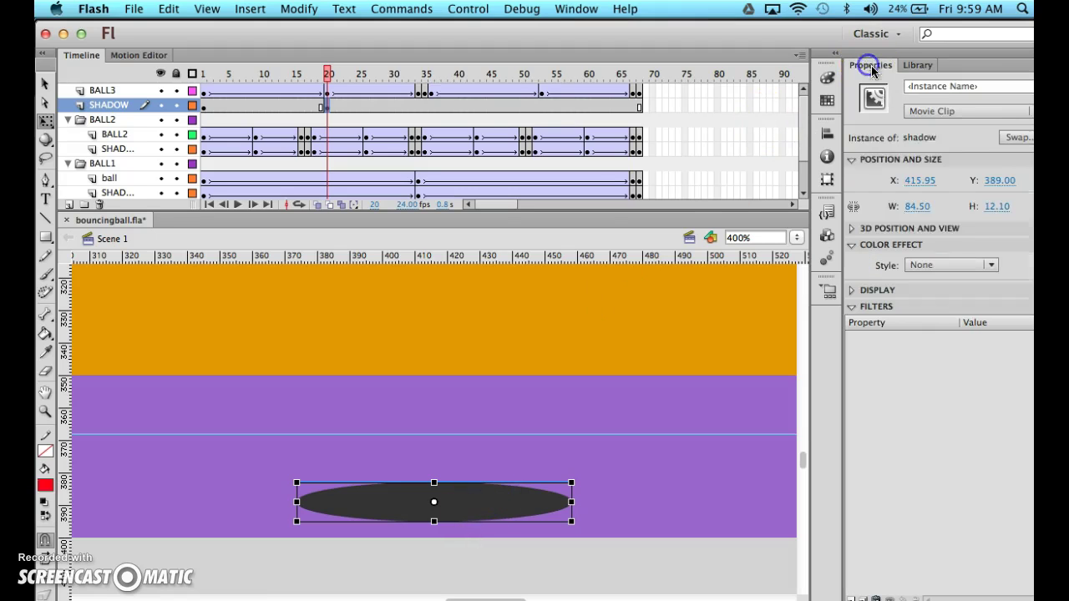
click(935, 264)
click(942, 343)
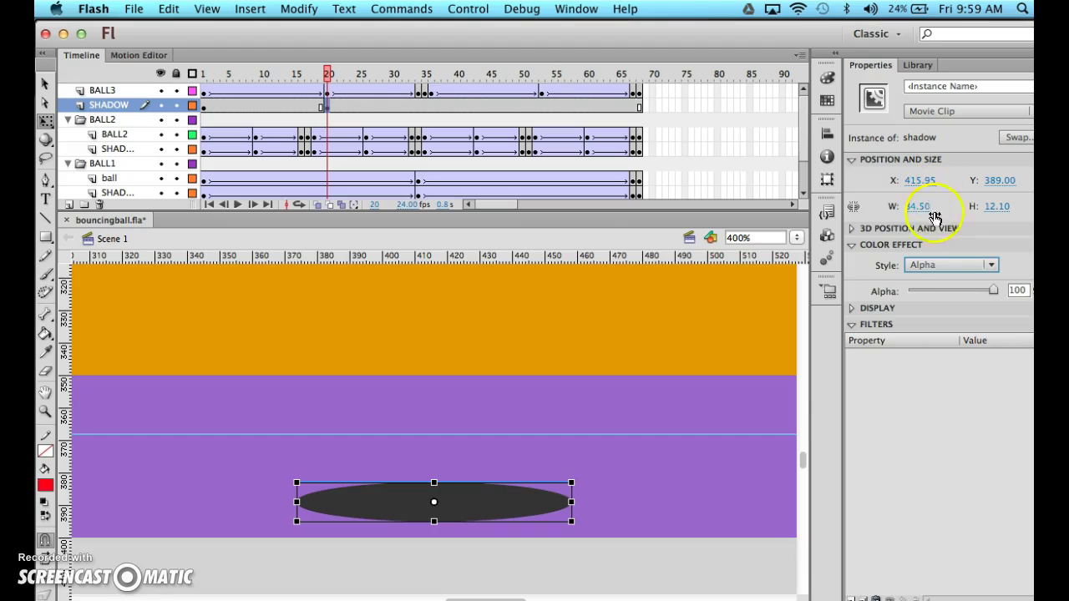
drag(961, 292, 928, 292)
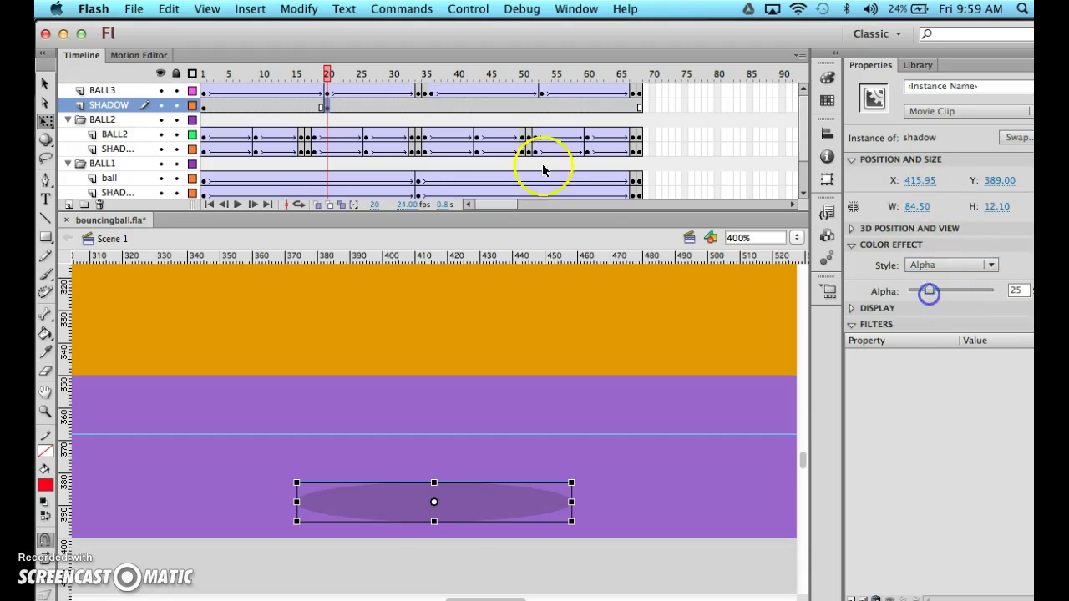
Move a SHADOW keyframe to frame 34
click(329, 111)
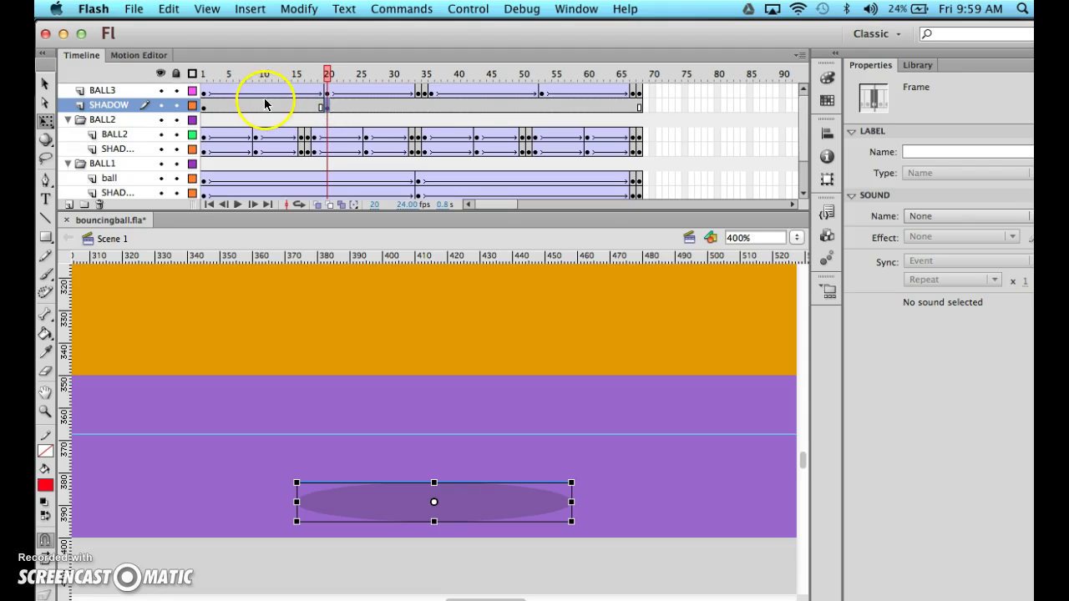
click(417, 104)
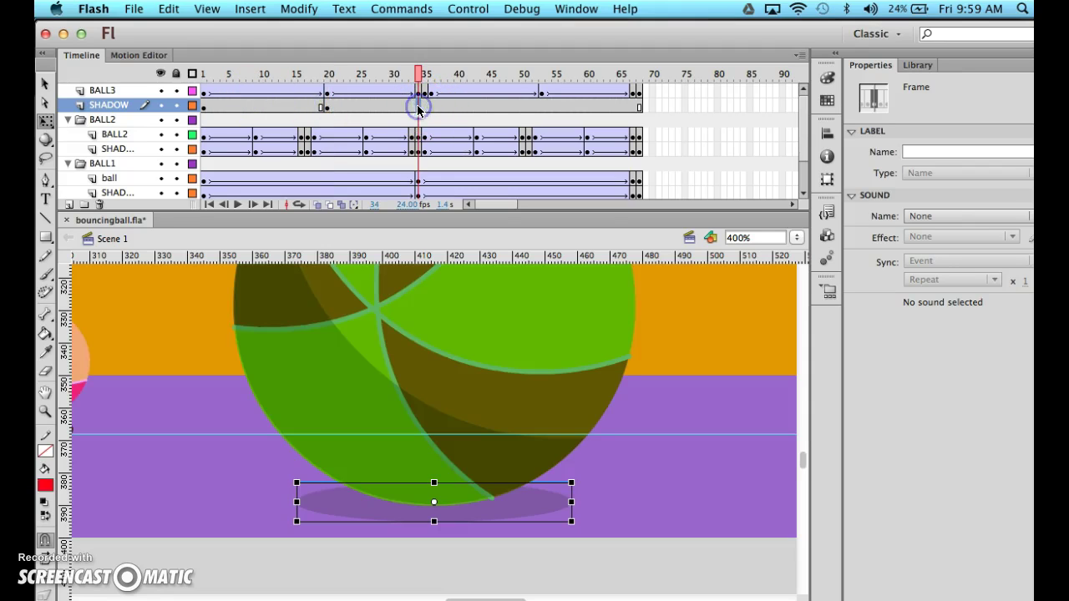
click(206, 109)
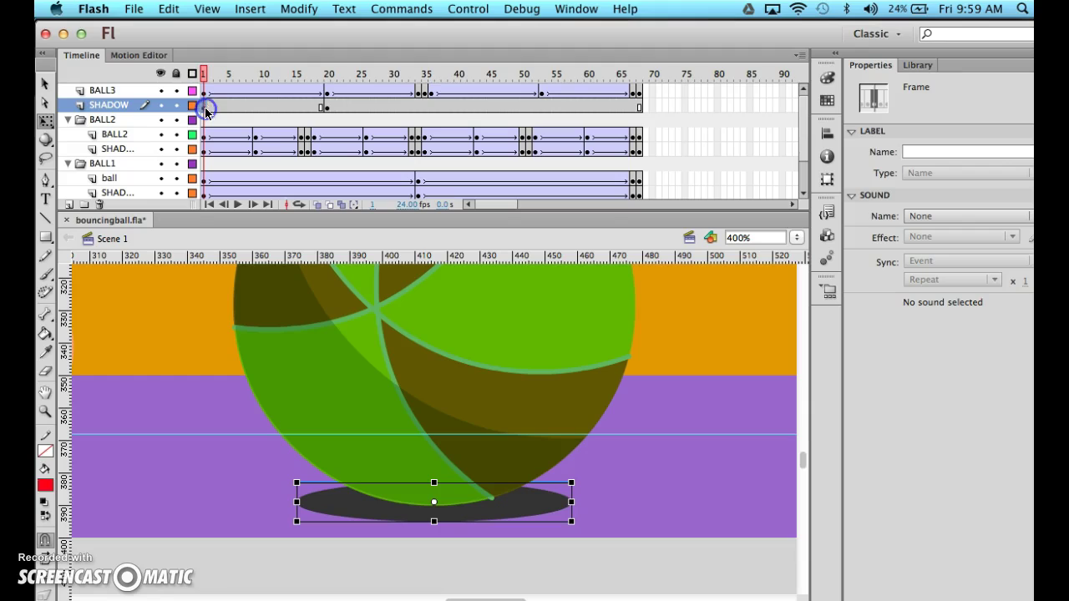
drag(205, 109, 322, 109)
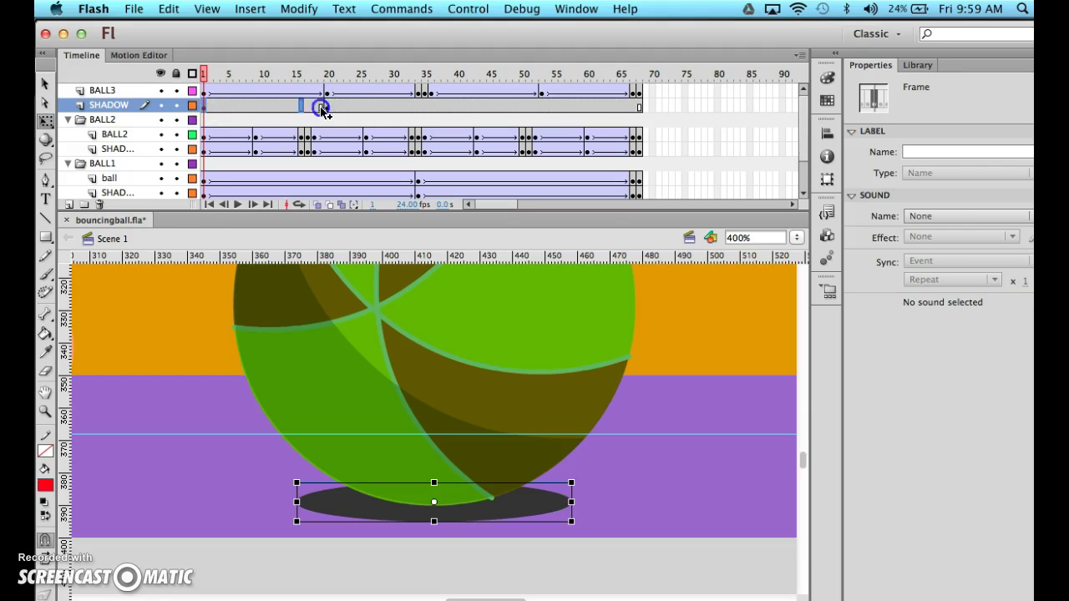
drag(417, 110, 417, 108)
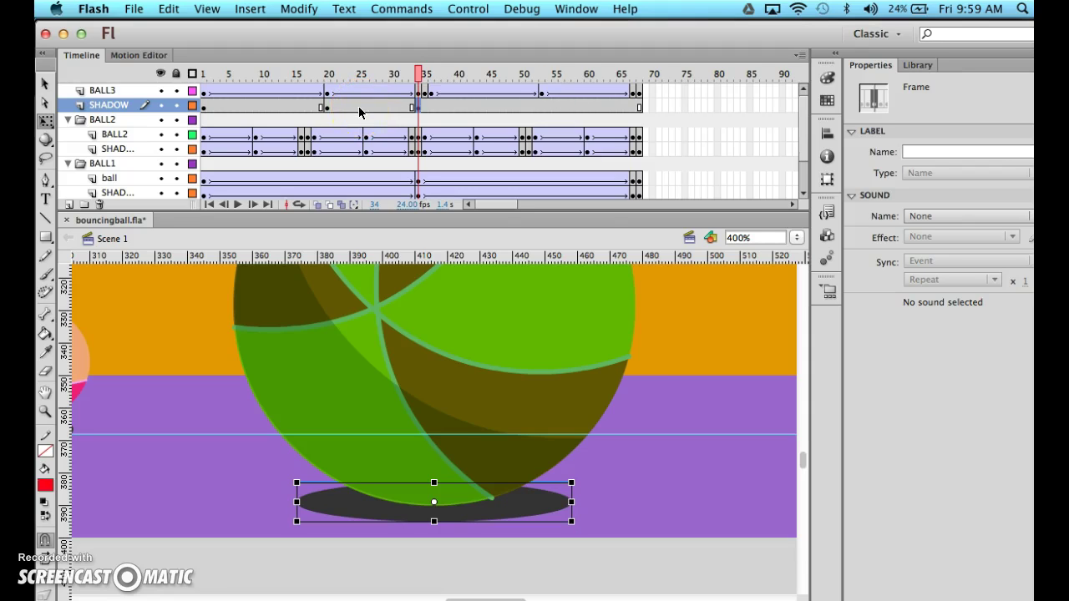
click(417, 110)
Insert a shadow keyframe at frame 35 and stretch the shadow to 91.5 px wide
mouse_move(417, 108)
mouse_down()
mouse_move(427, 112)
mouse_move(413, 119)
mouse_up()
key(F6)
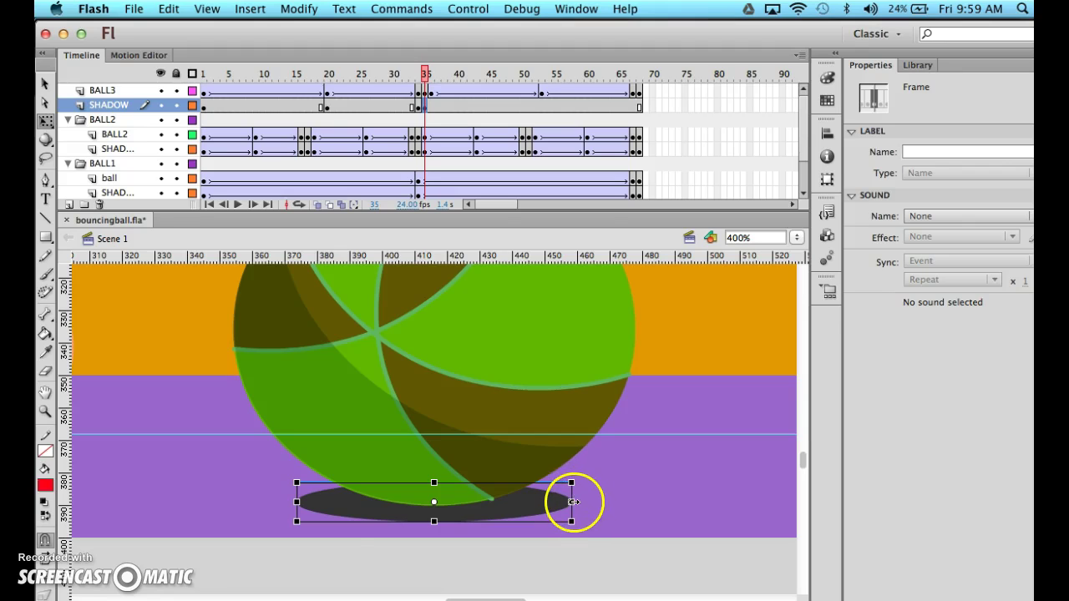
drag(573, 502, 583, 501)
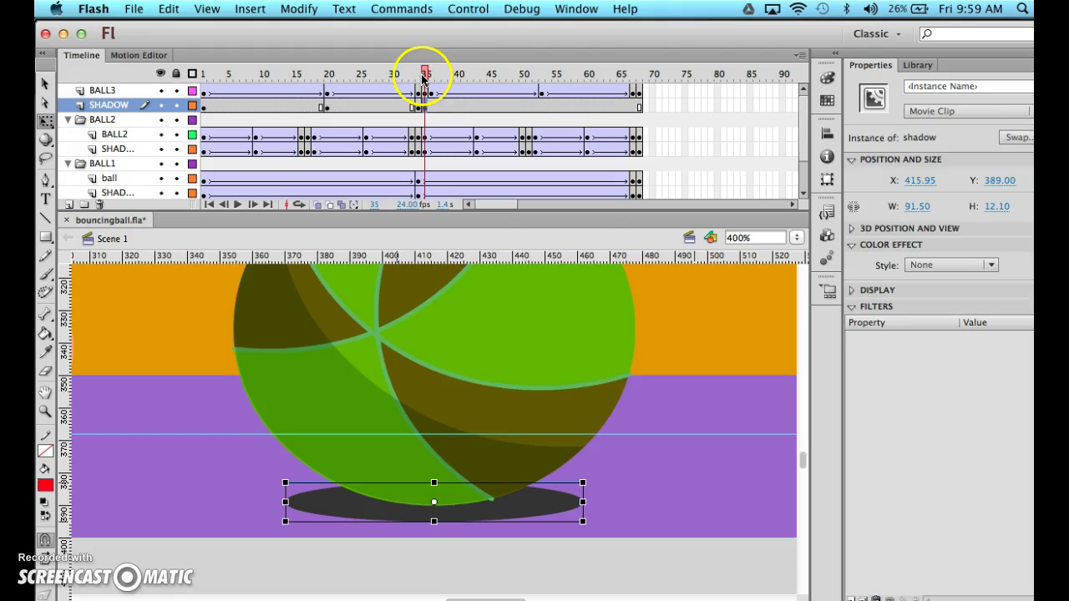
drag(425, 80, 396, 72)
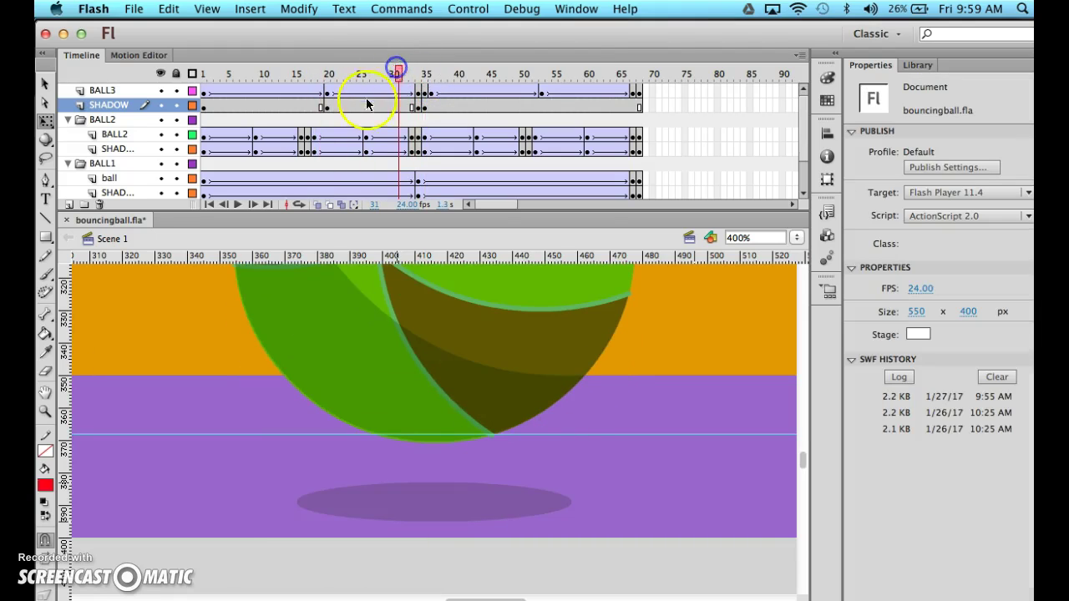
drag(350, 105, 296, 106)
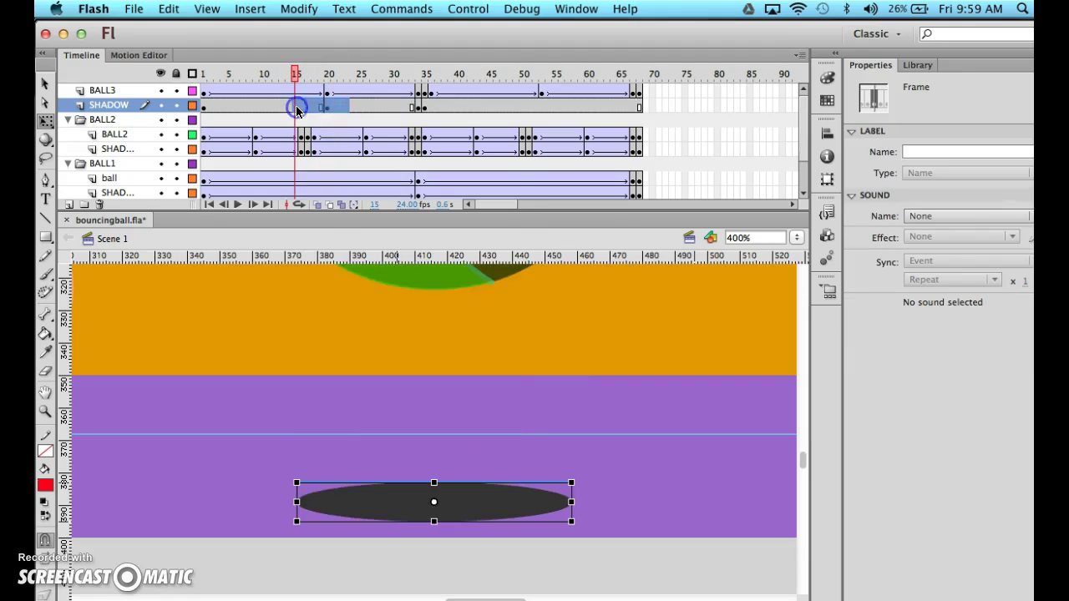
Create a classic tween across the selected early SHADOW frames
right_click(296, 106)
click(321, 146)
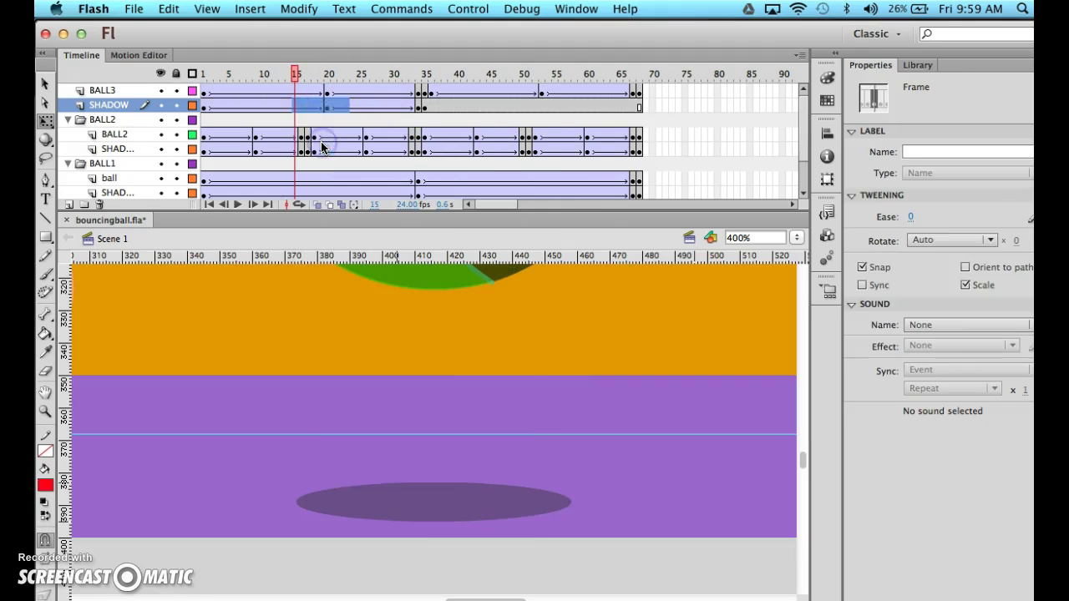
drag(294, 73, 326, 79)
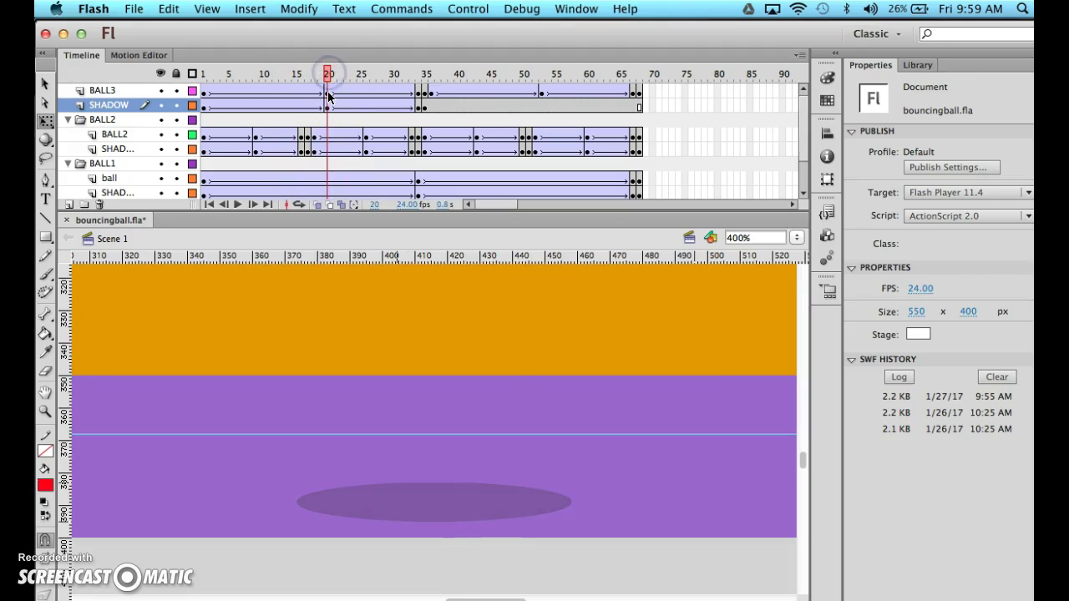
Widen the shadow at frame 20 and preview the shadow animation
click(327, 90)
click(328, 107)
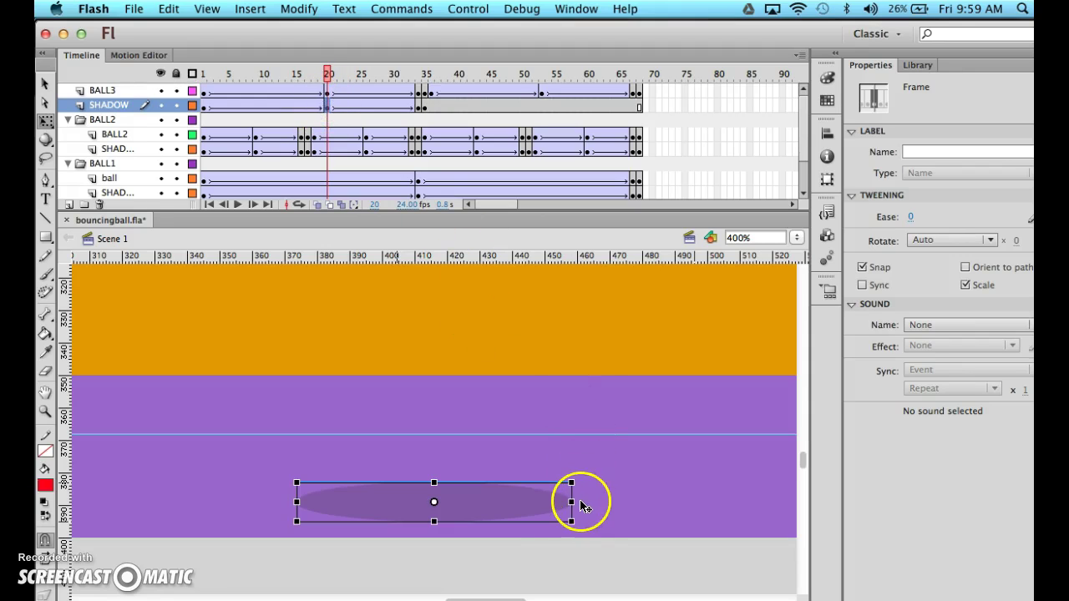
drag(575, 501, 583, 501)
drag(326, 67, 425, 74)
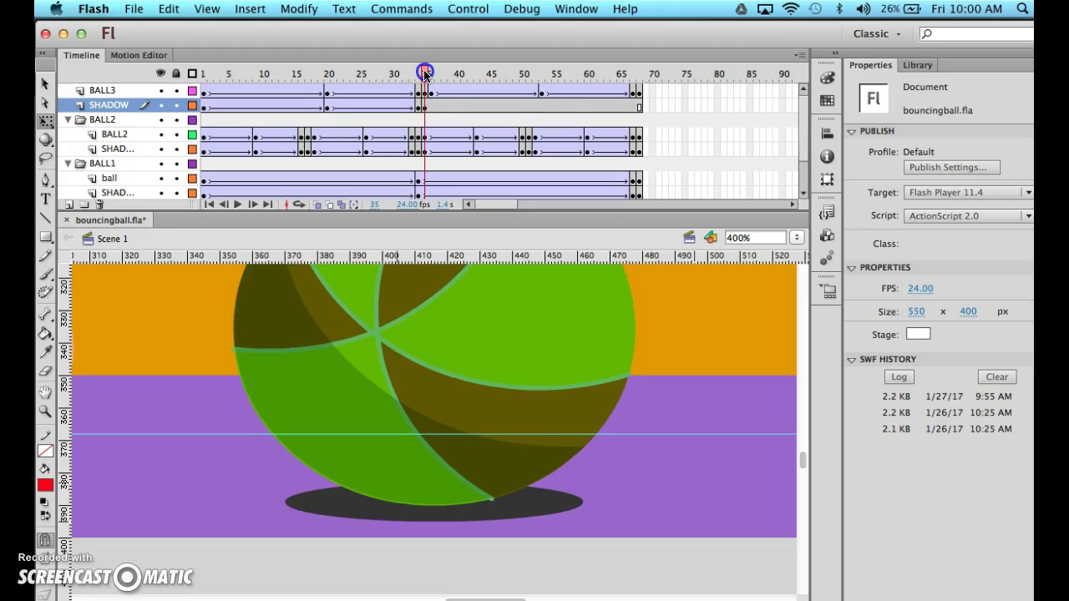
Select the shadow frames from frame 35 onward for tweening
click(425, 108)
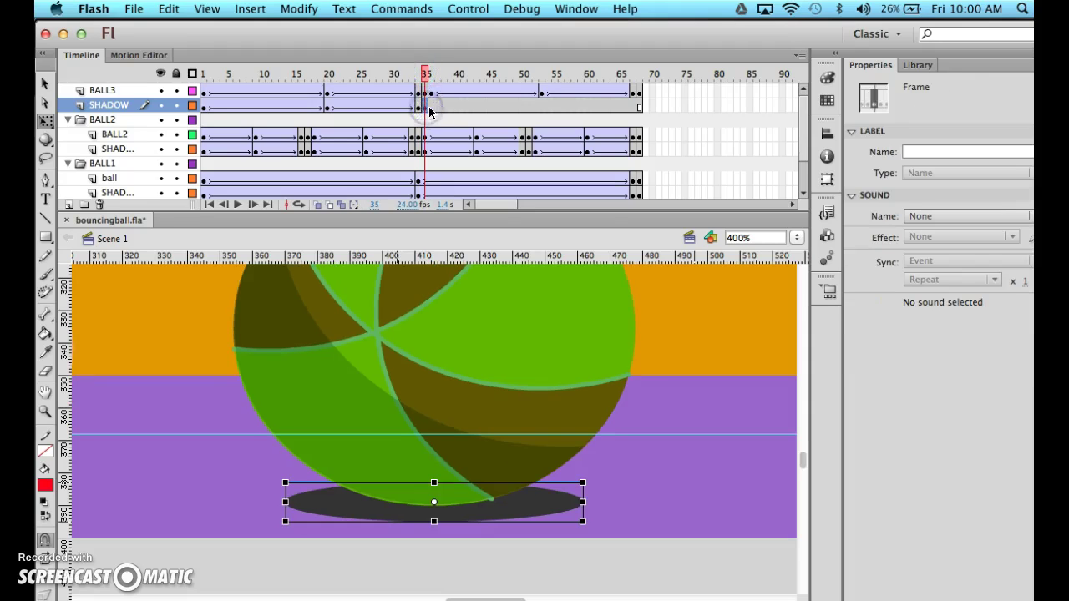
click(440, 109)
drag(425, 108, 471, 102)
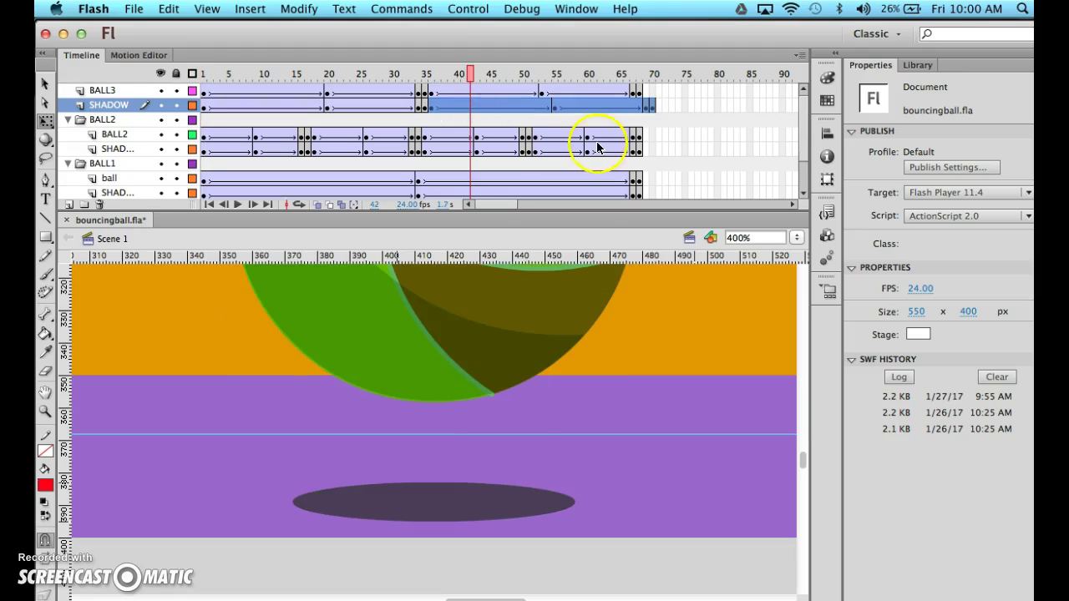
Remove the surplus shadow frame 69 so SHADOW ends at frame 68, then review
click(658, 107)
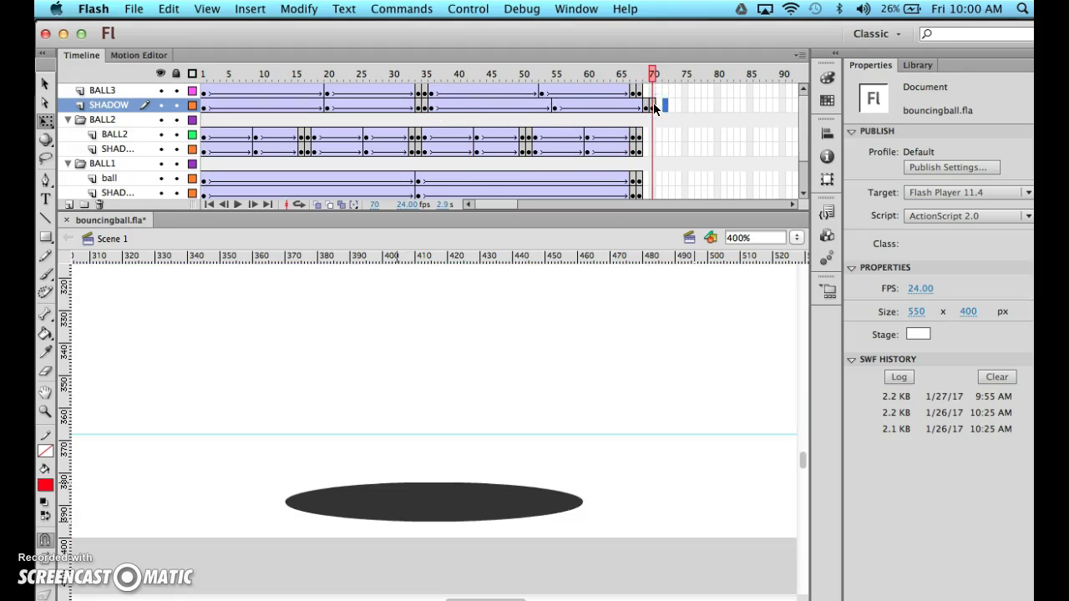
click(649, 106)
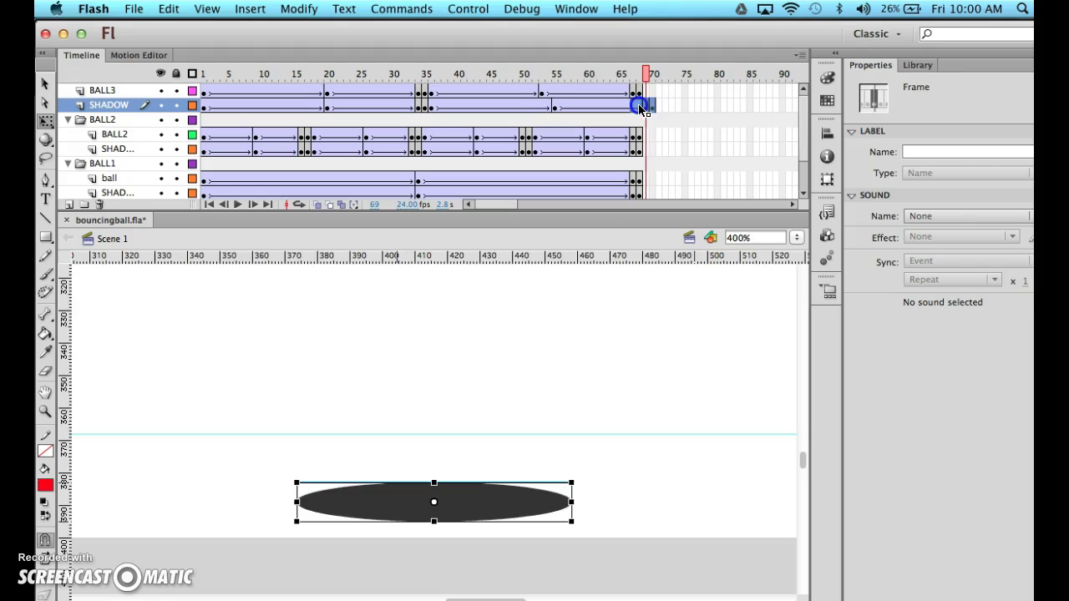
click(638, 106)
click(661, 107)
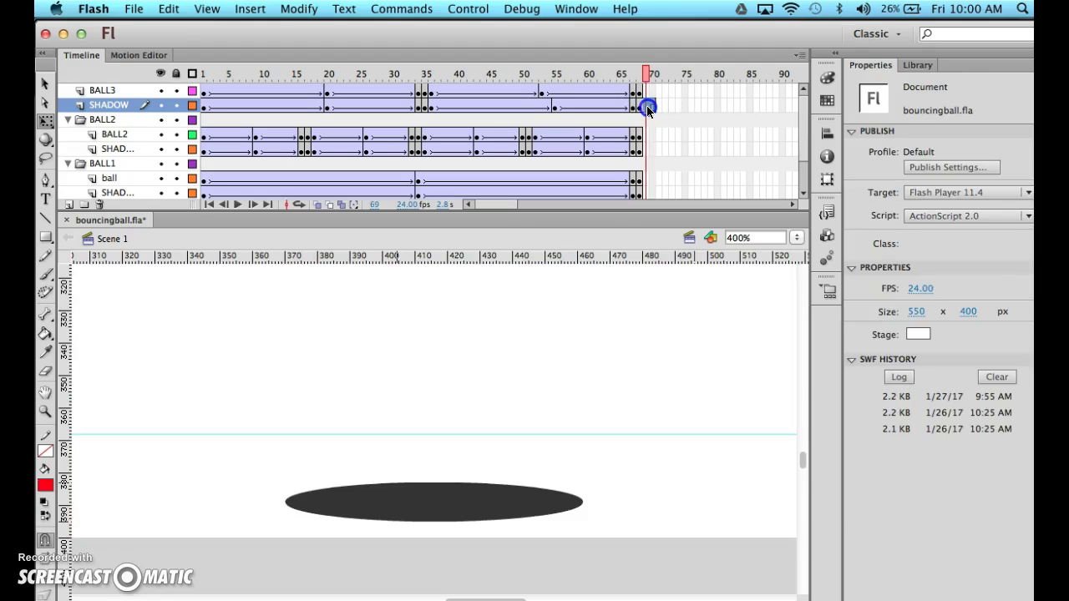
click(648, 106)
right_click(648, 108)
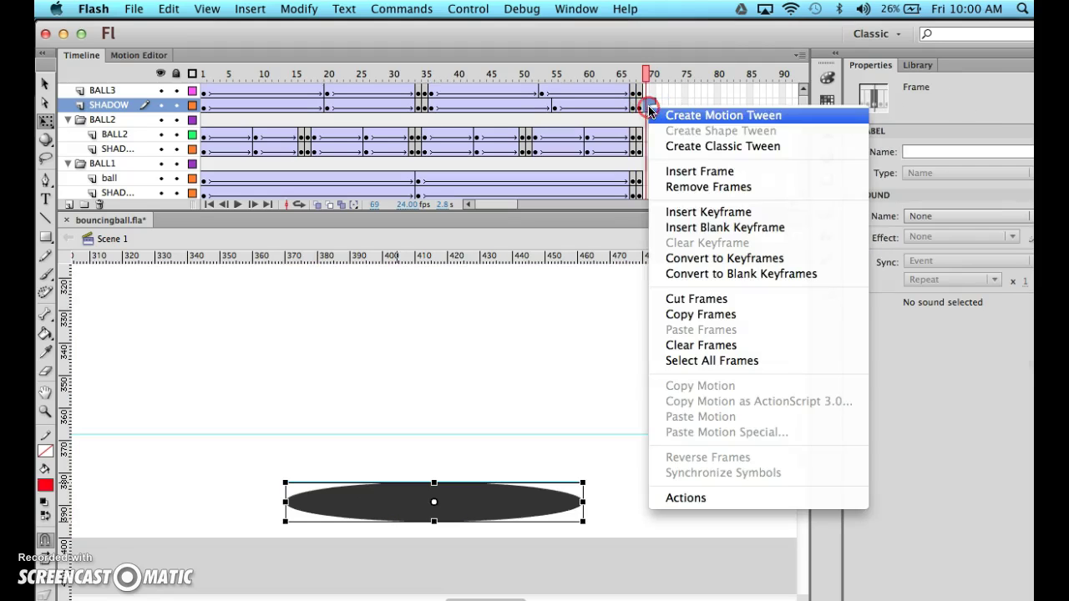
click(699, 187)
drag(638, 75, 581, 73)
click(556, 107)
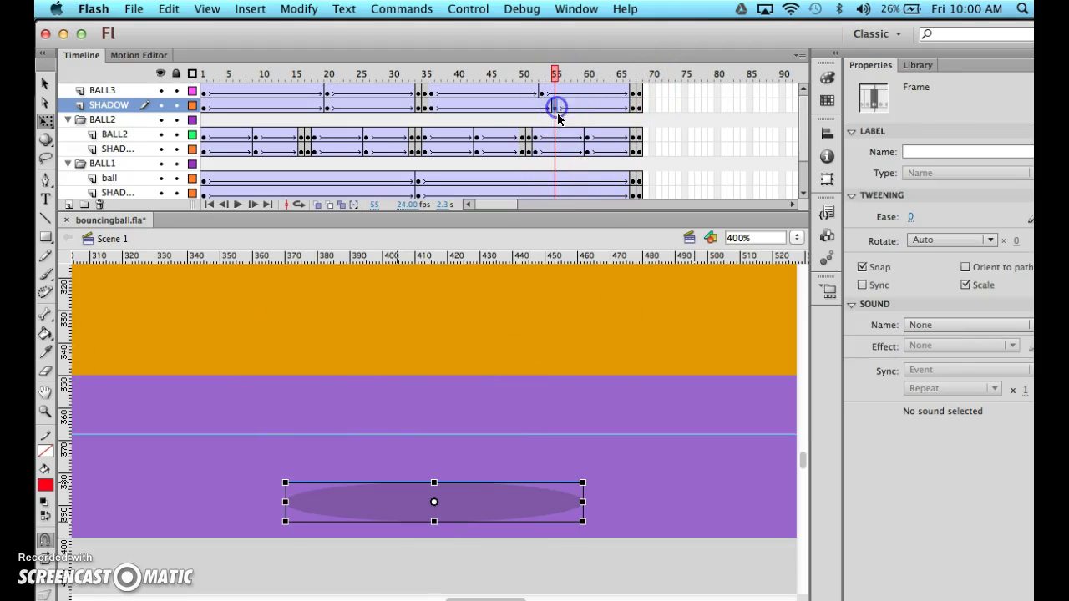
click(543, 107)
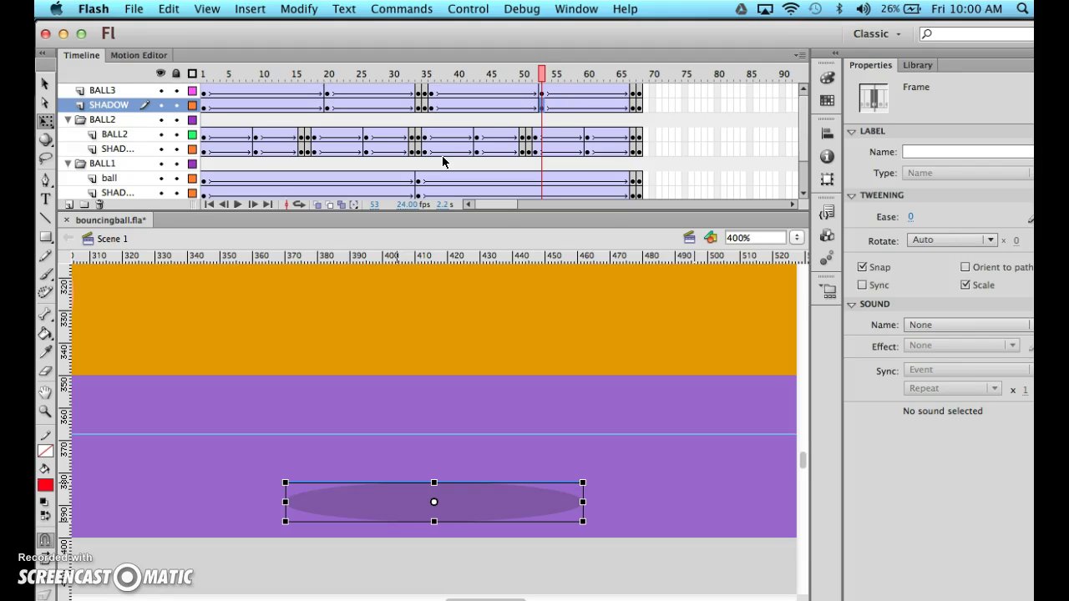
key(super+Return)
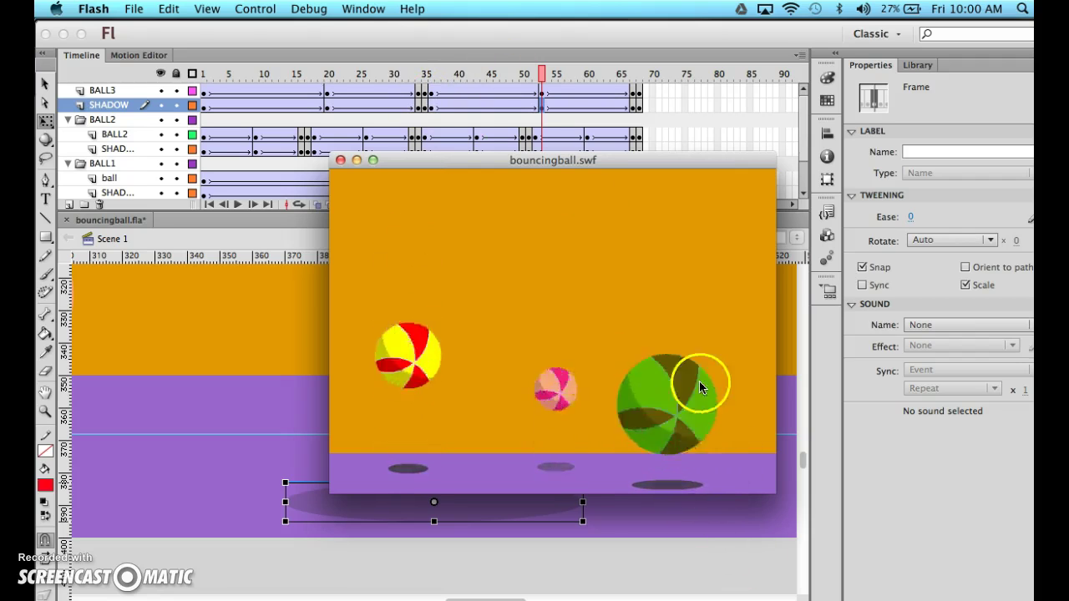
click(340, 160)
click(284, 107)
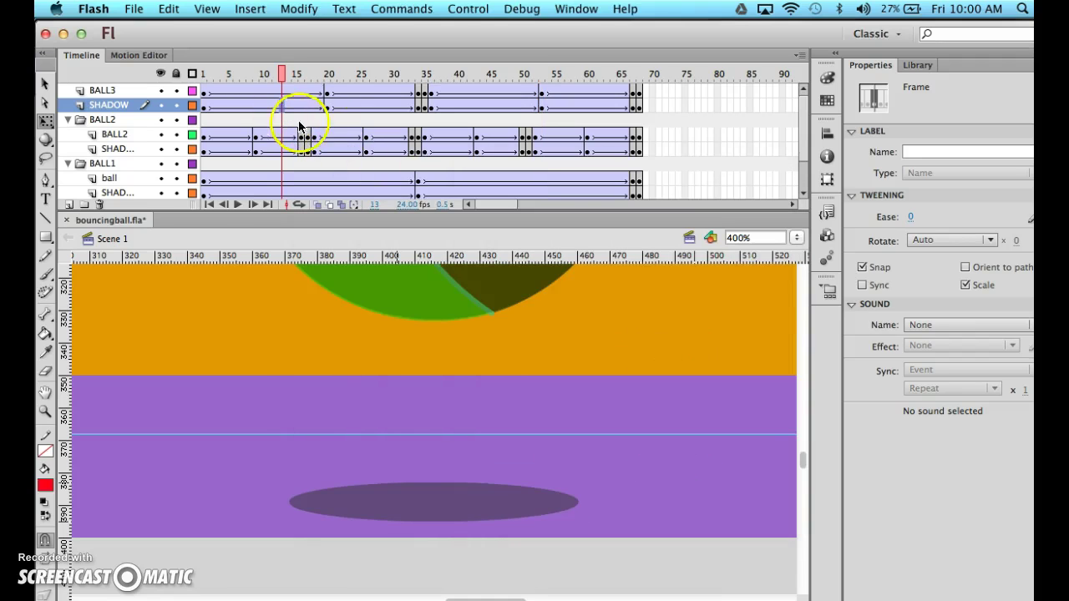
Set shadow tweens at frames 28, 46, 63 to Ease 100 out or -100 in, then test the movie
drag(912, 217, 439, 116)
drag(915, 230, 714, 207)
click(378, 105)
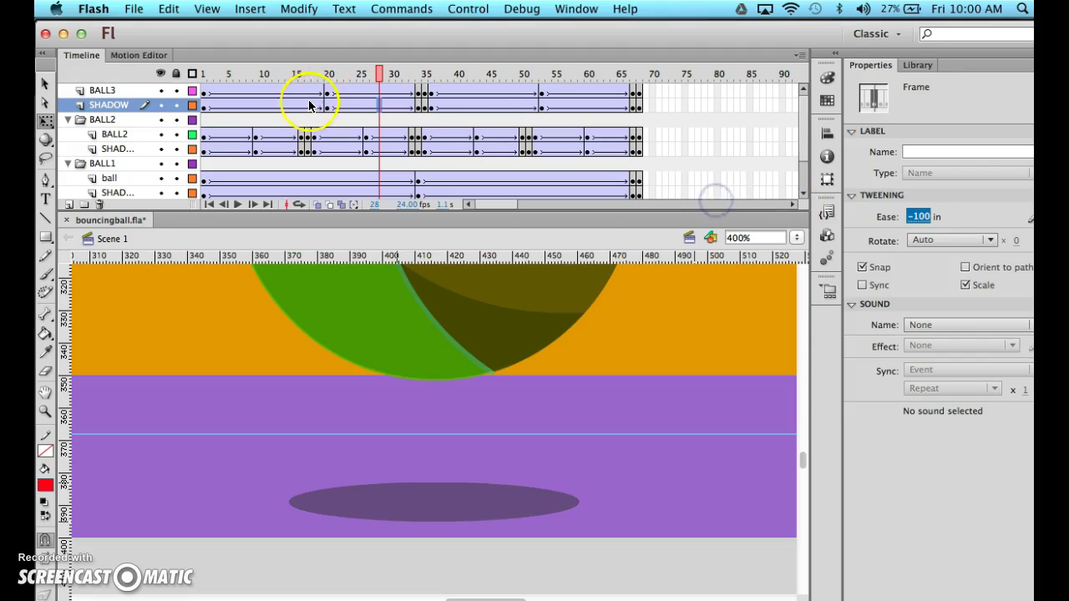
click(496, 105)
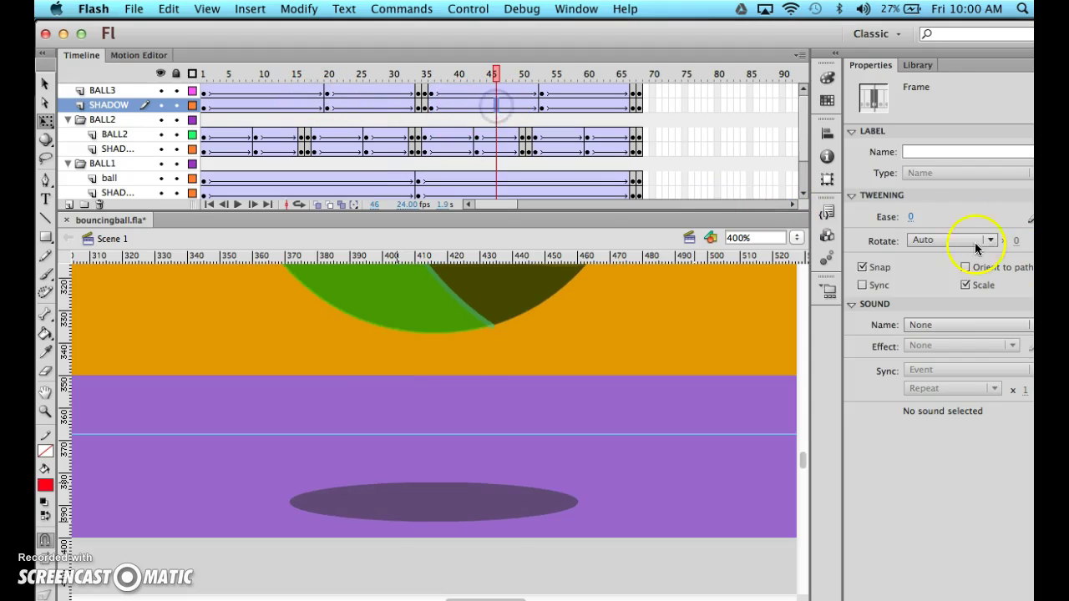
click(913, 218)
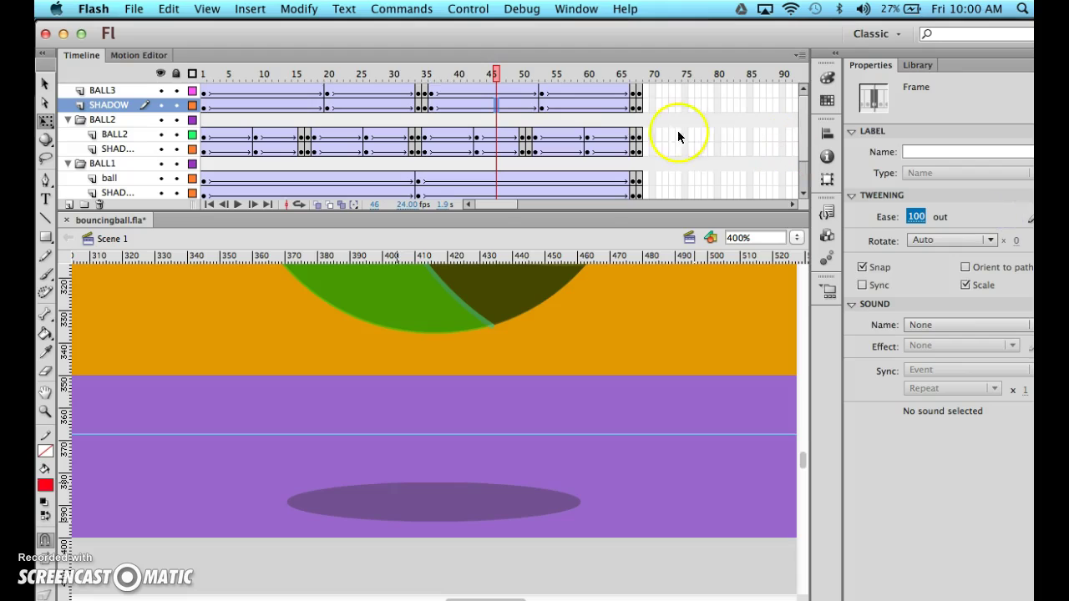
click(608, 109)
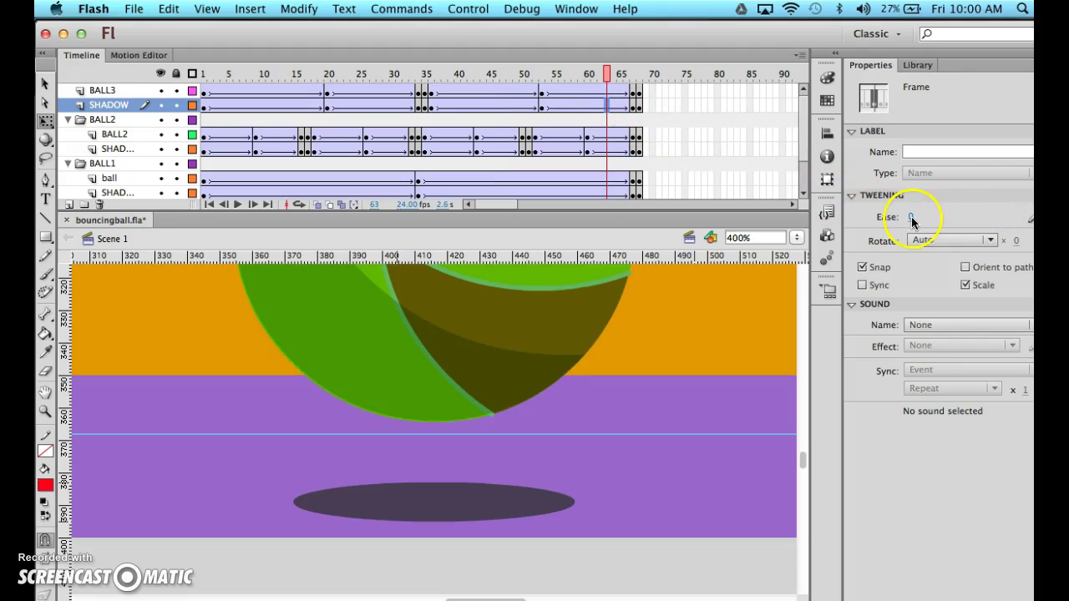
drag(908, 217, 717, 240)
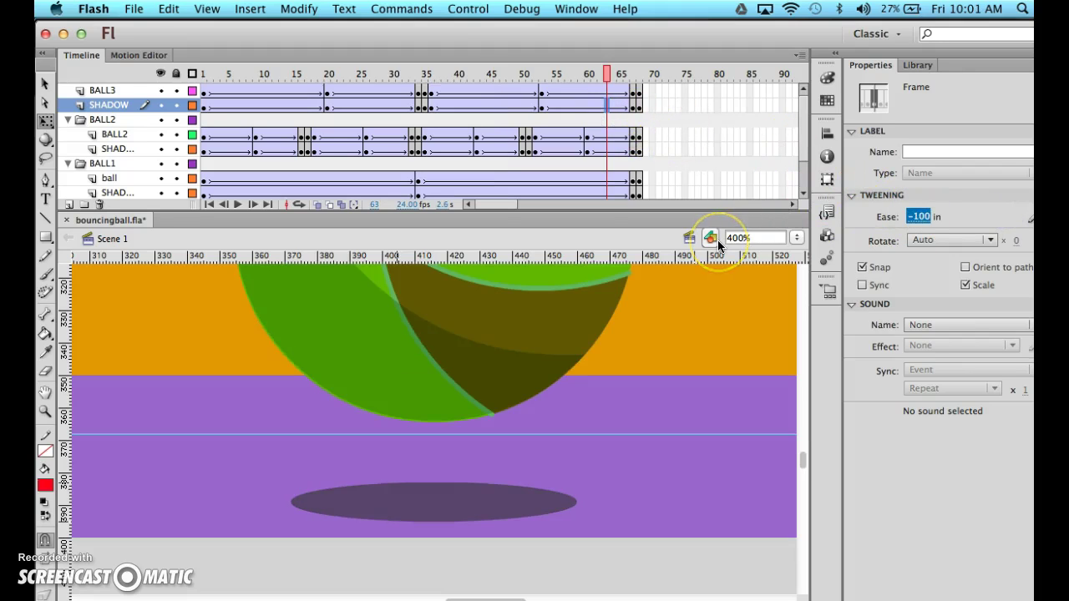
key(super+Return)
click(717, 229)
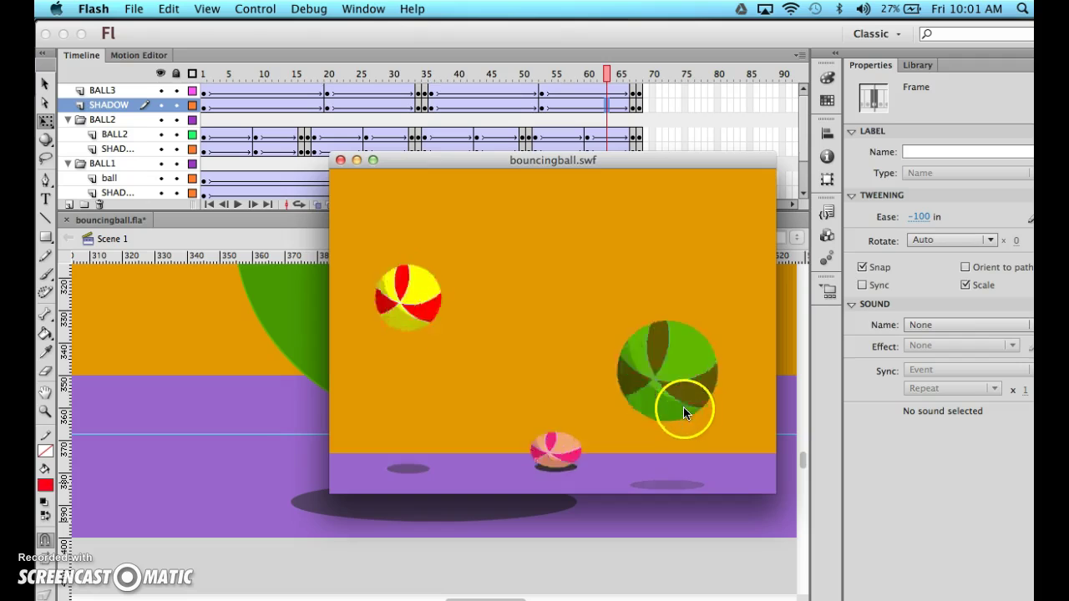
Close the bouncingball.swf test window and select the SHADOW tween at frame 60
click(343, 159)
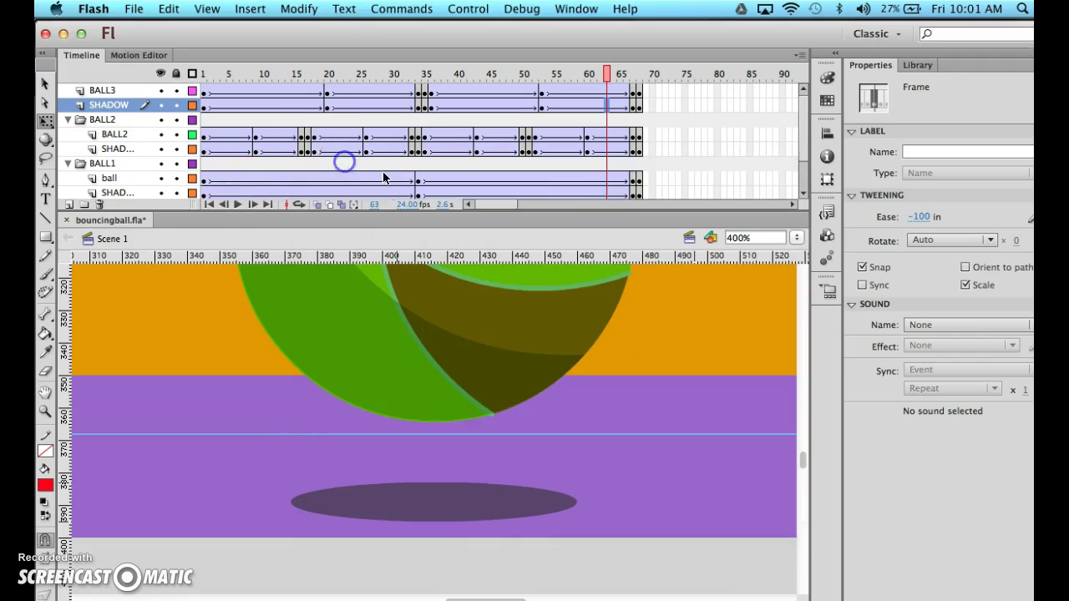
click(587, 104)
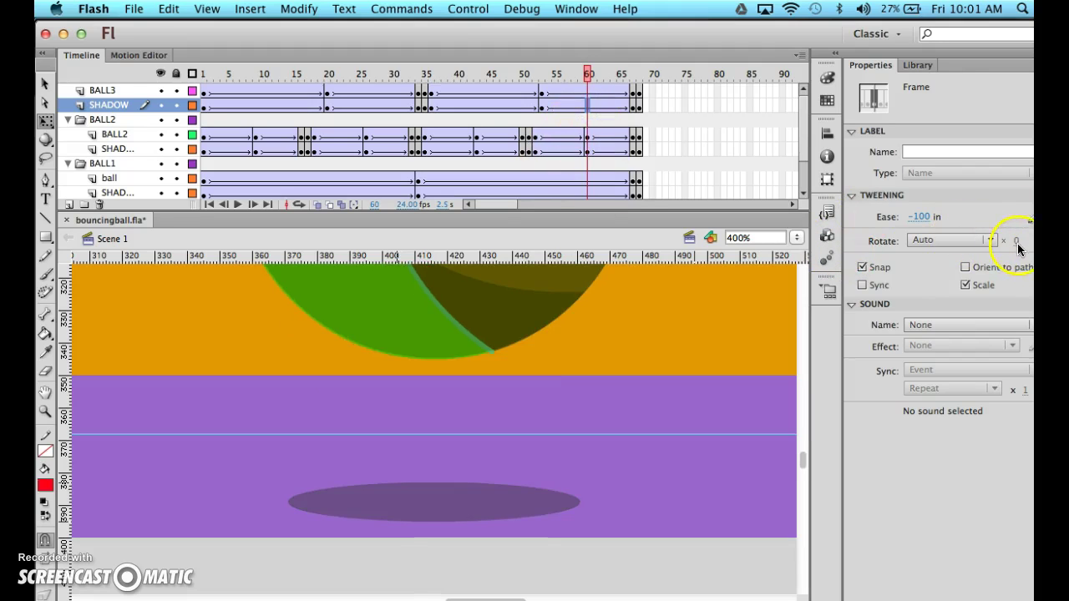